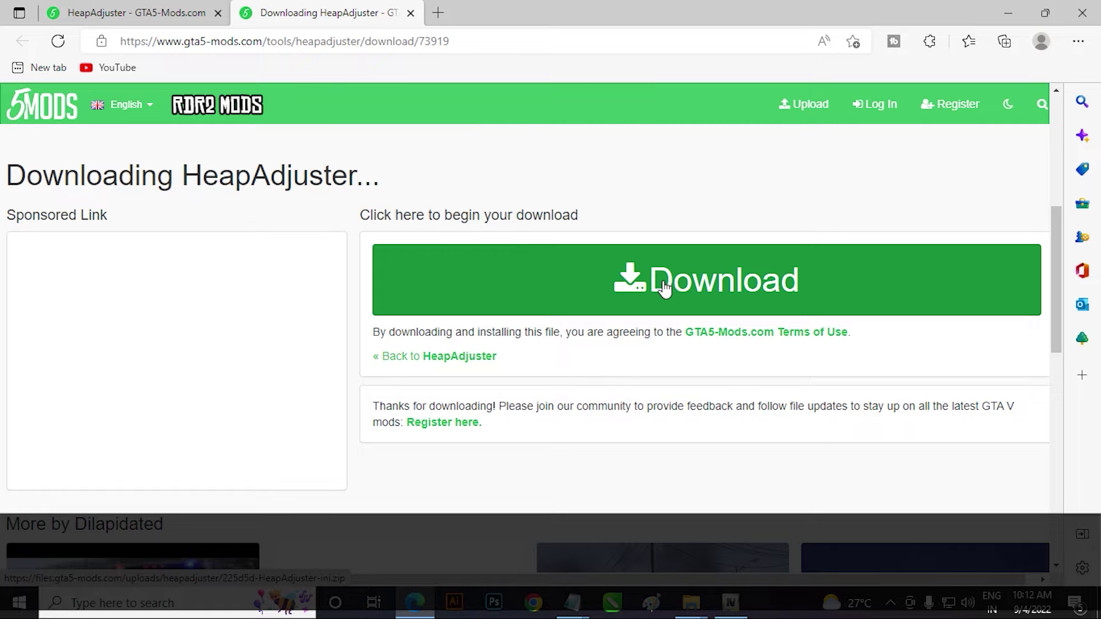
Step: Close the HeapAdjuster download page and copy "Gameconfig File" from the Notepad list of required downloads
click(411, 14)
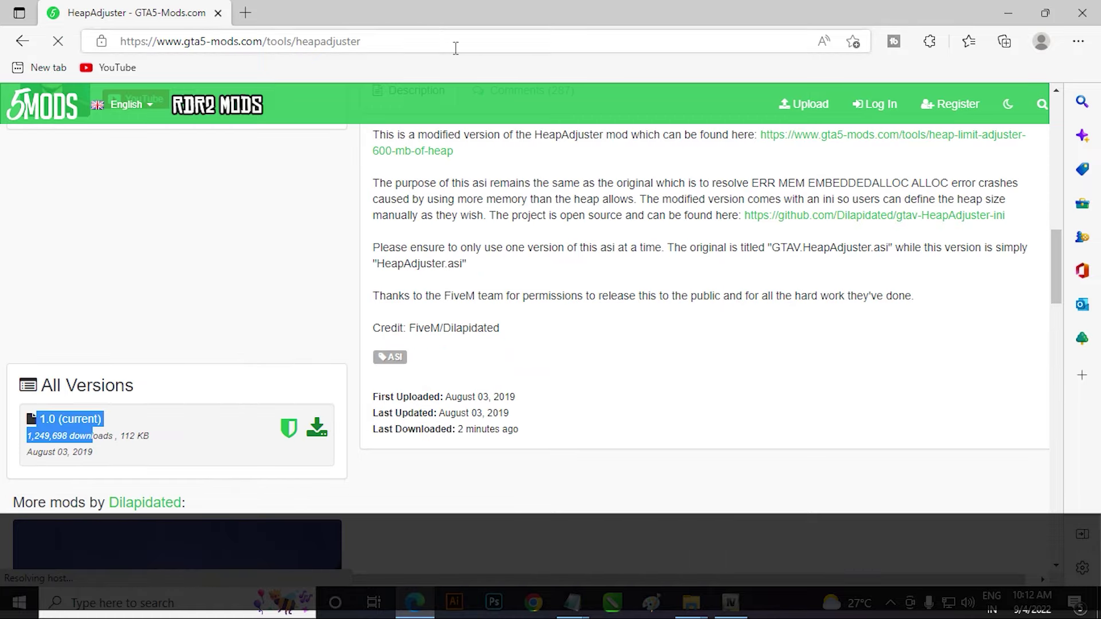
mouse_move(567, 609)
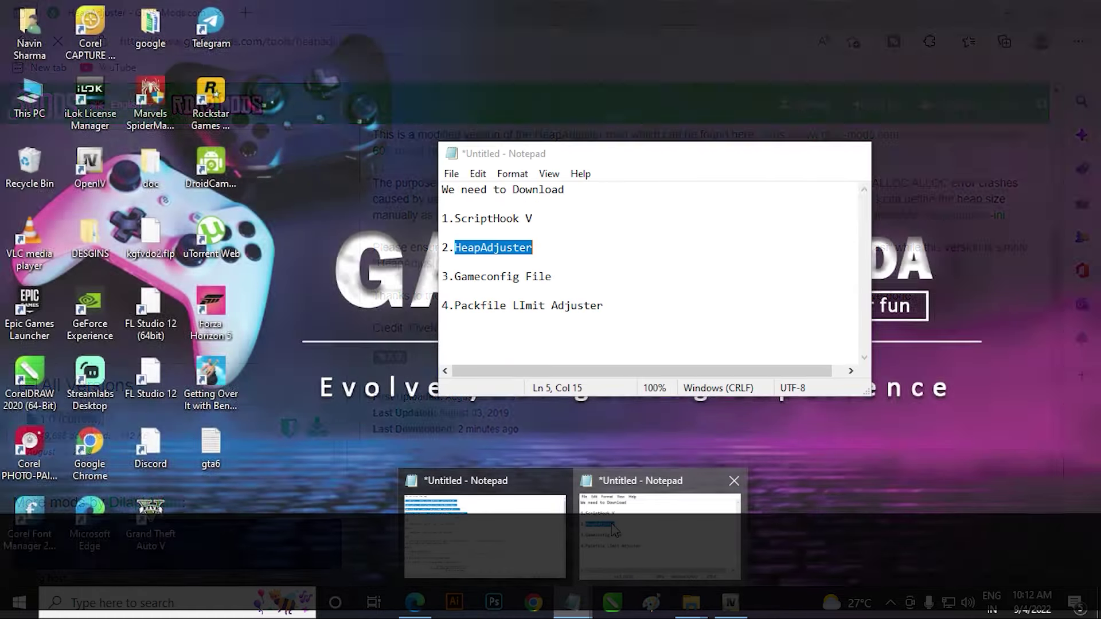
click(482, 554)
drag(461, 277, 455, 277)
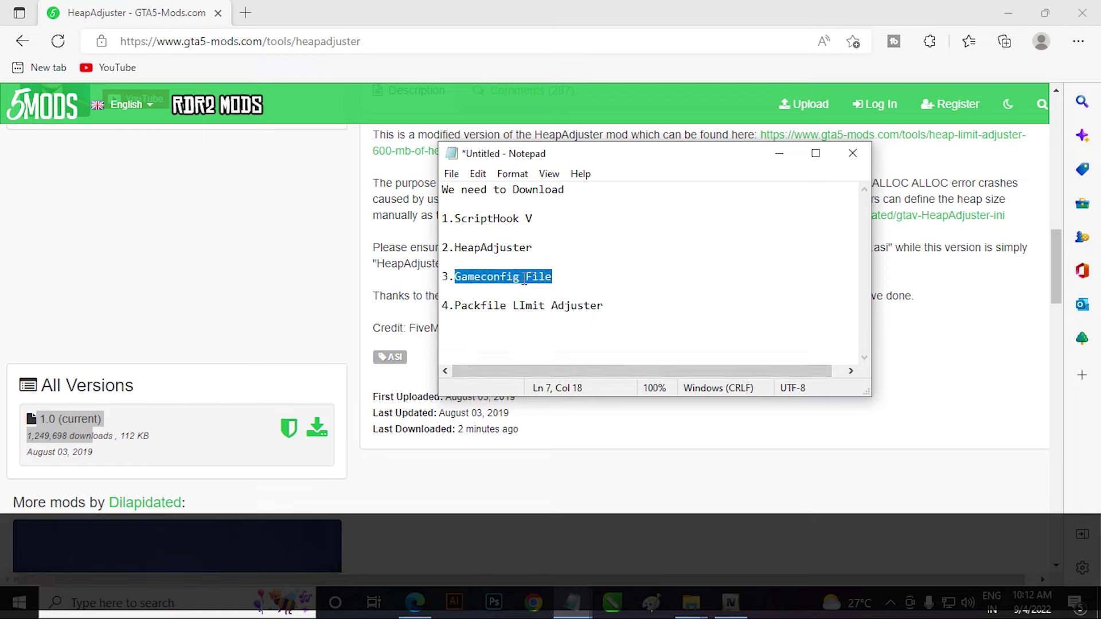
click(779, 153)
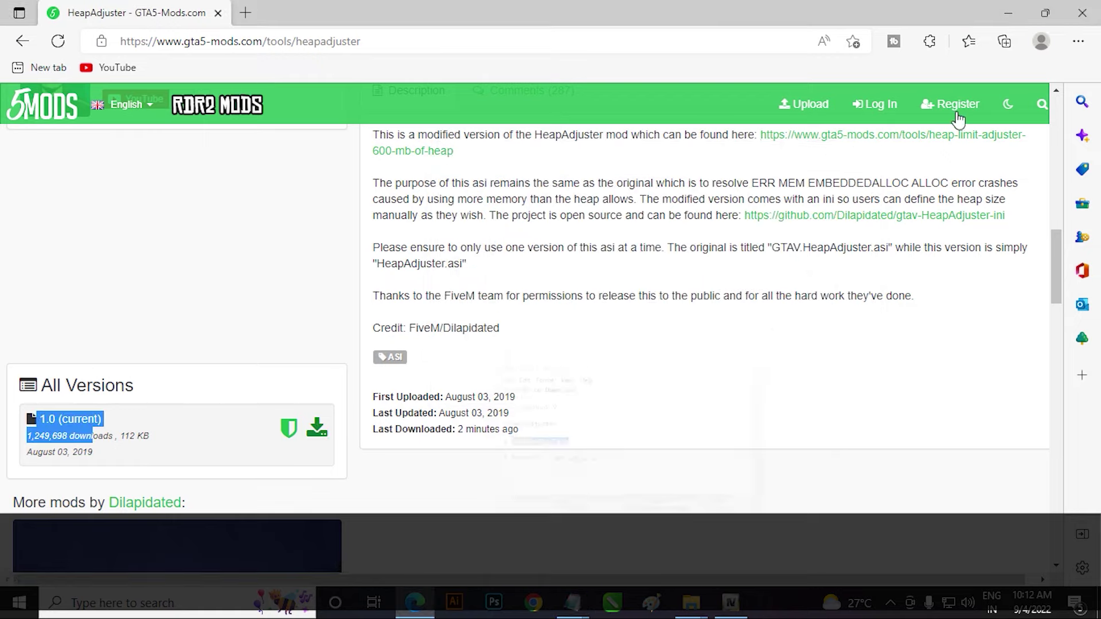
Step: Search the GTA5-Mods site for "Gameconfig" and open the Gameconfig (1.0.2699) for Limitless Vehicles mod page
click(1041, 104)
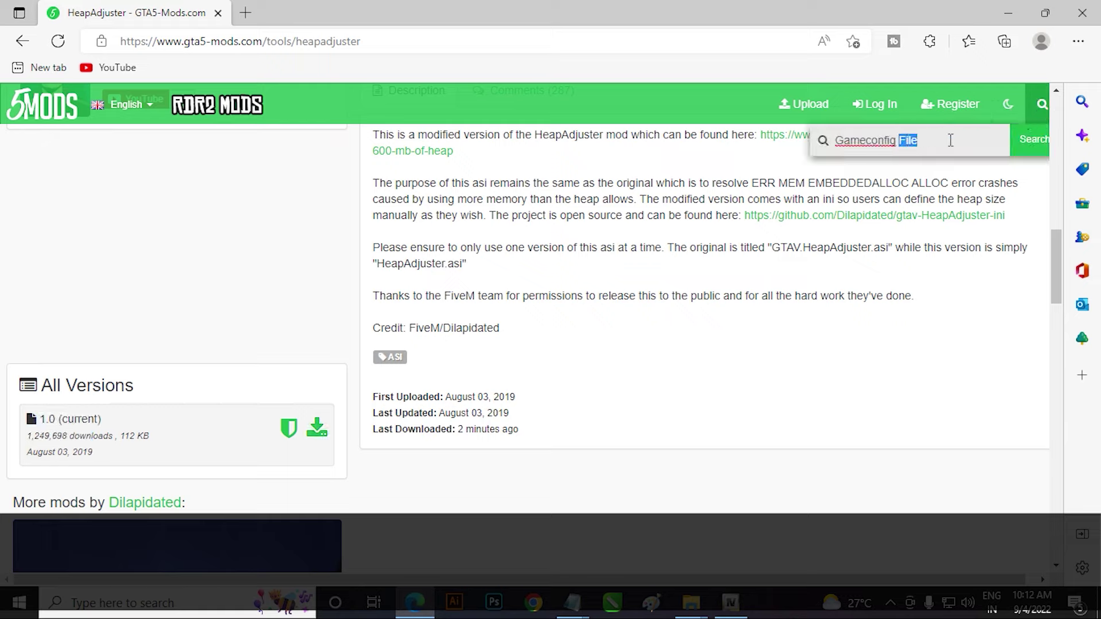
click(1034, 147)
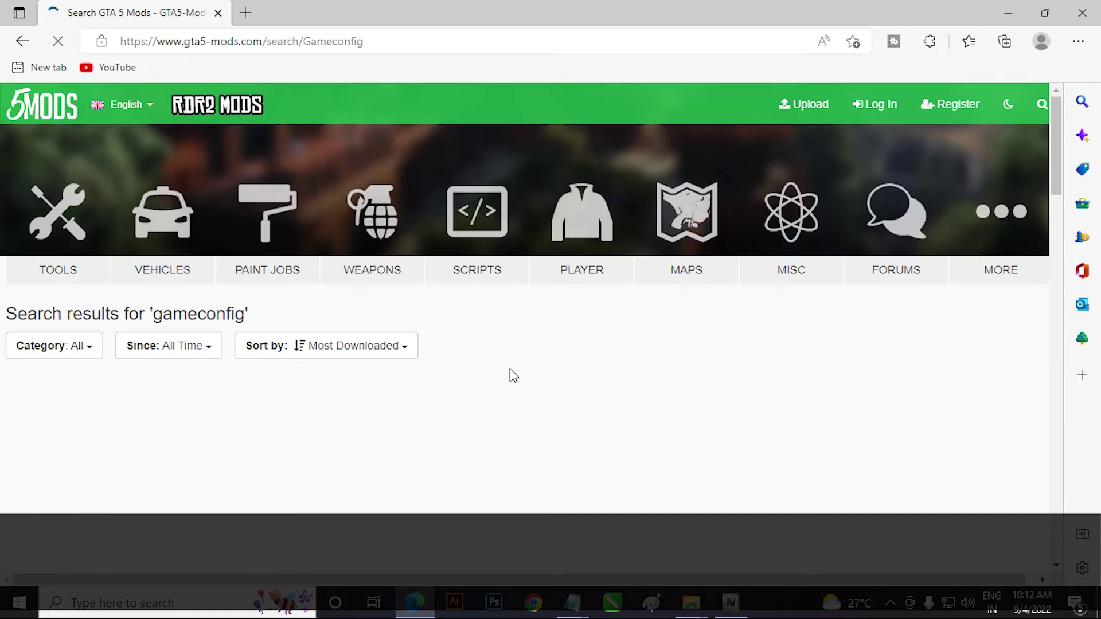
scroll(513, 376, down, 5)
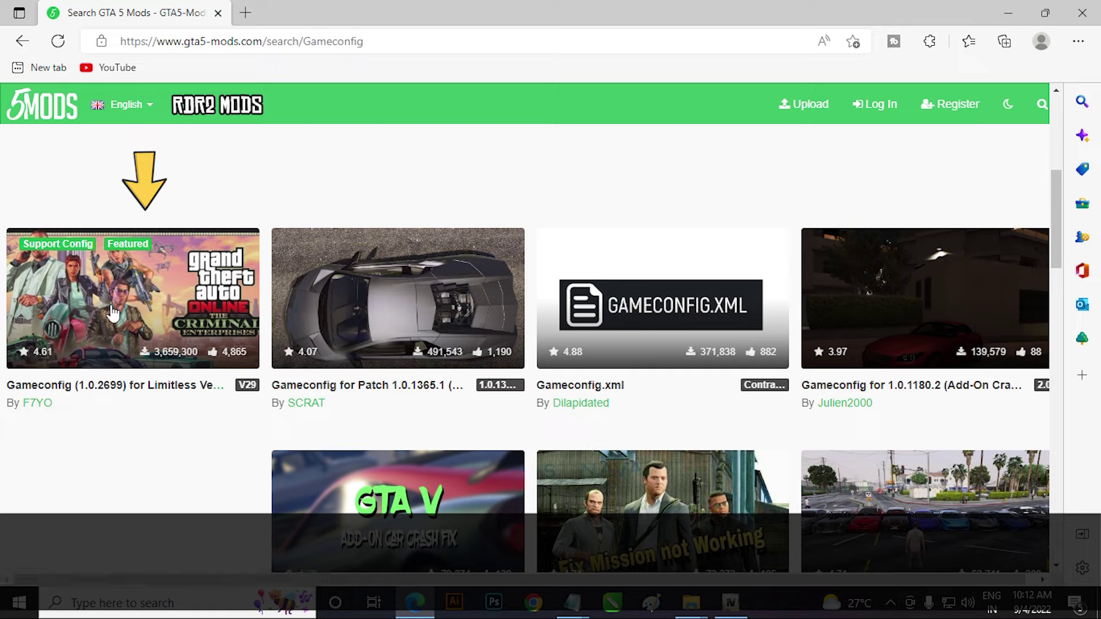
click(158, 331)
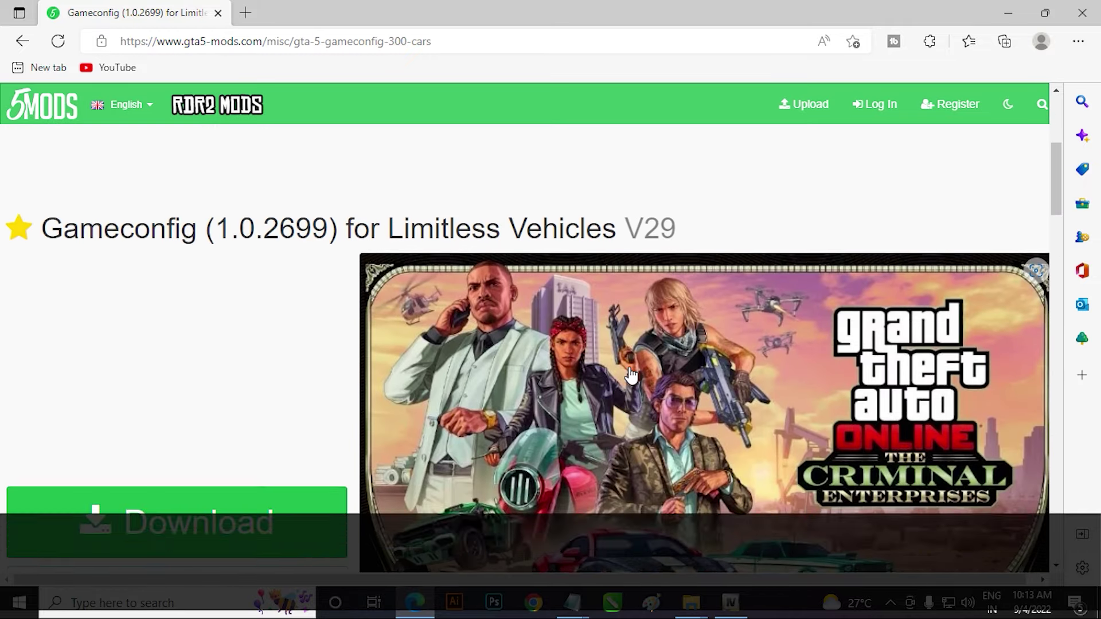
Step: Download the current V29 version of the Gameconfig mod and close its download page
scroll(631, 373, down, 8)
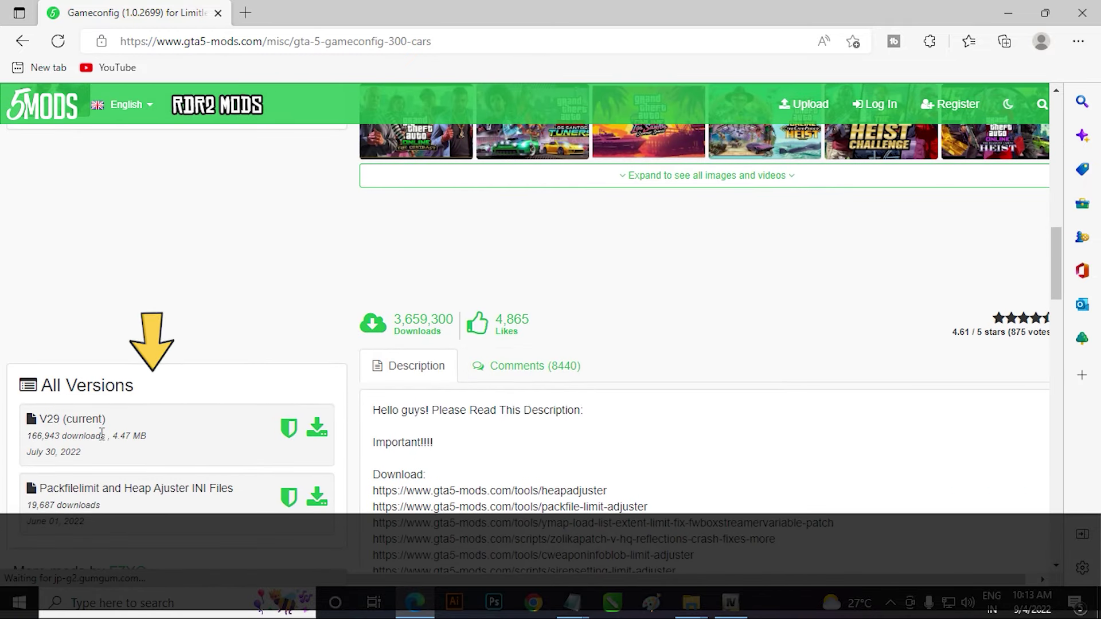
click(318, 435)
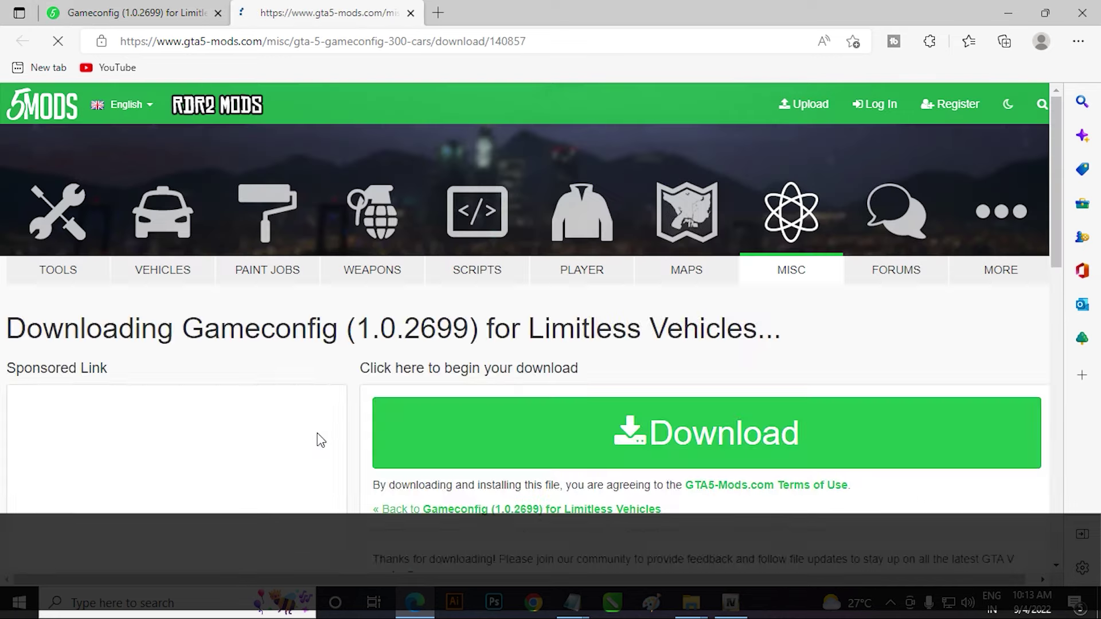
scroll(648, 376, down, 3)
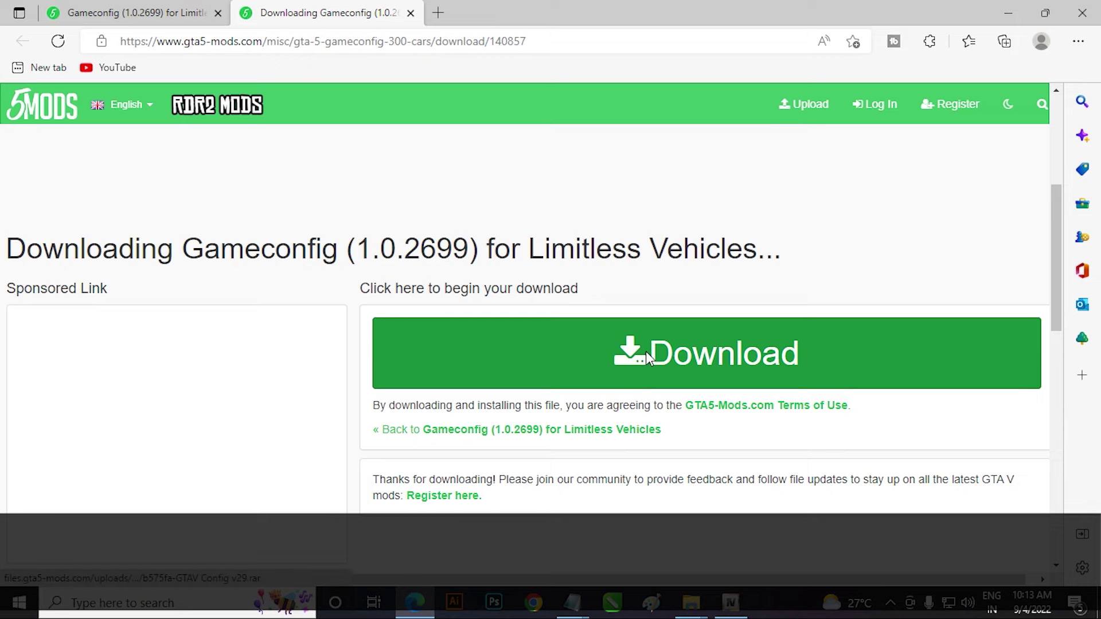
click(409, 13)
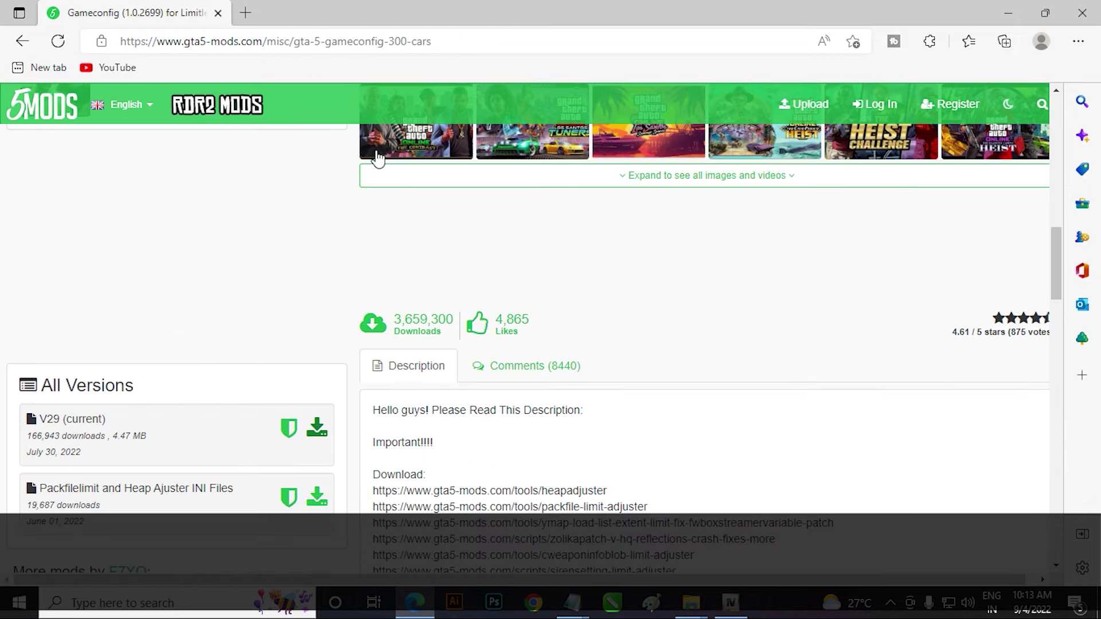
Step: Copy "Packfile LImit Adjuster" from the Notepad list and return to the browser
click(571, 602)
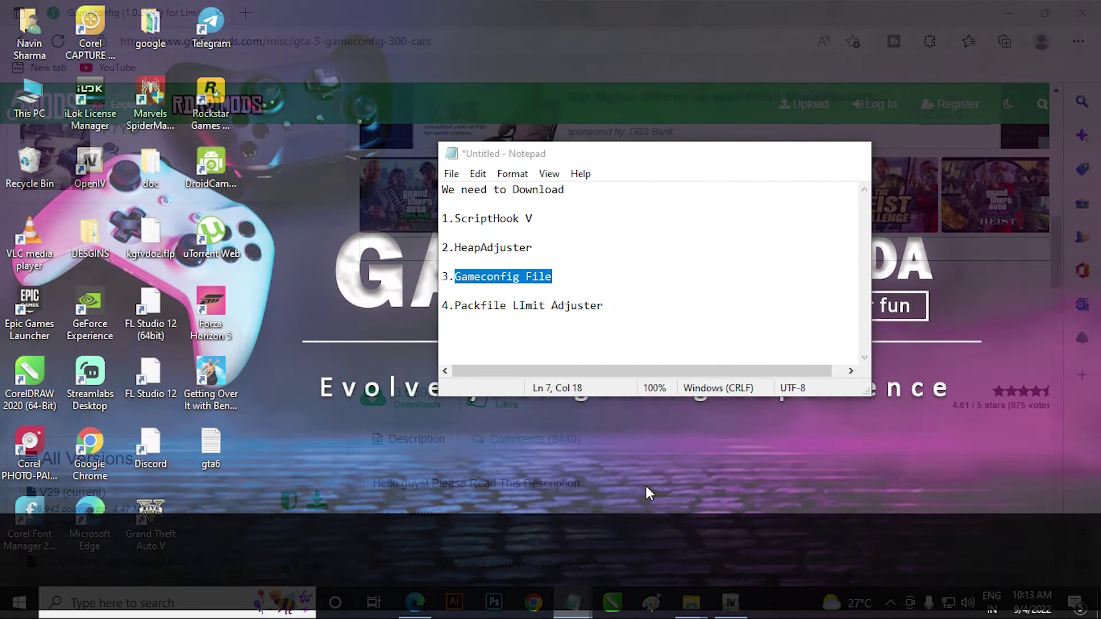
click(645, 486)
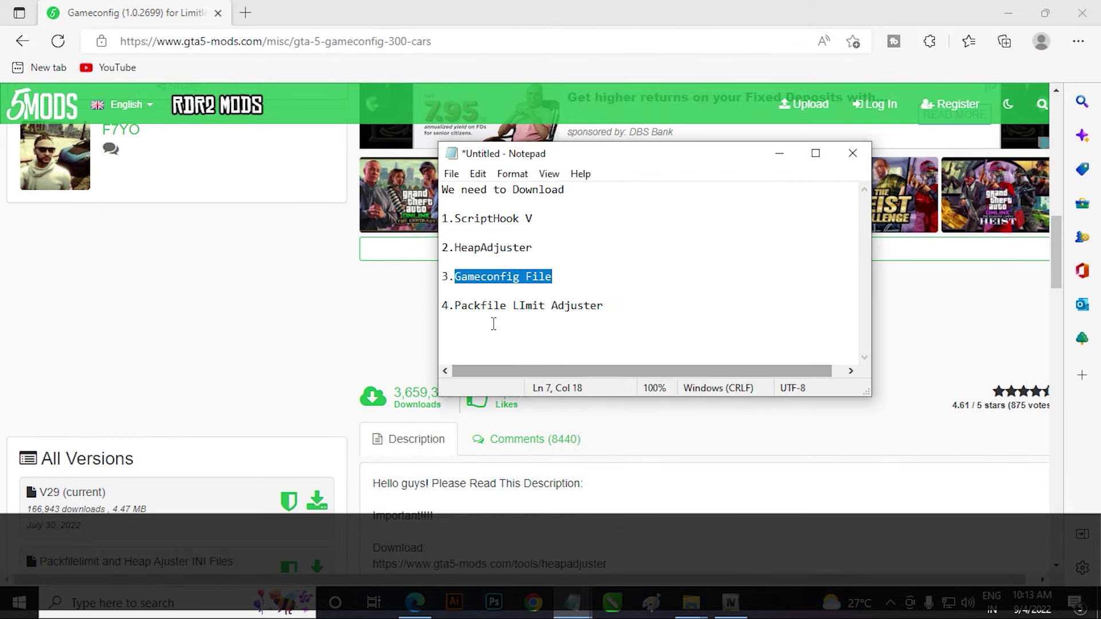
click(457, 306)
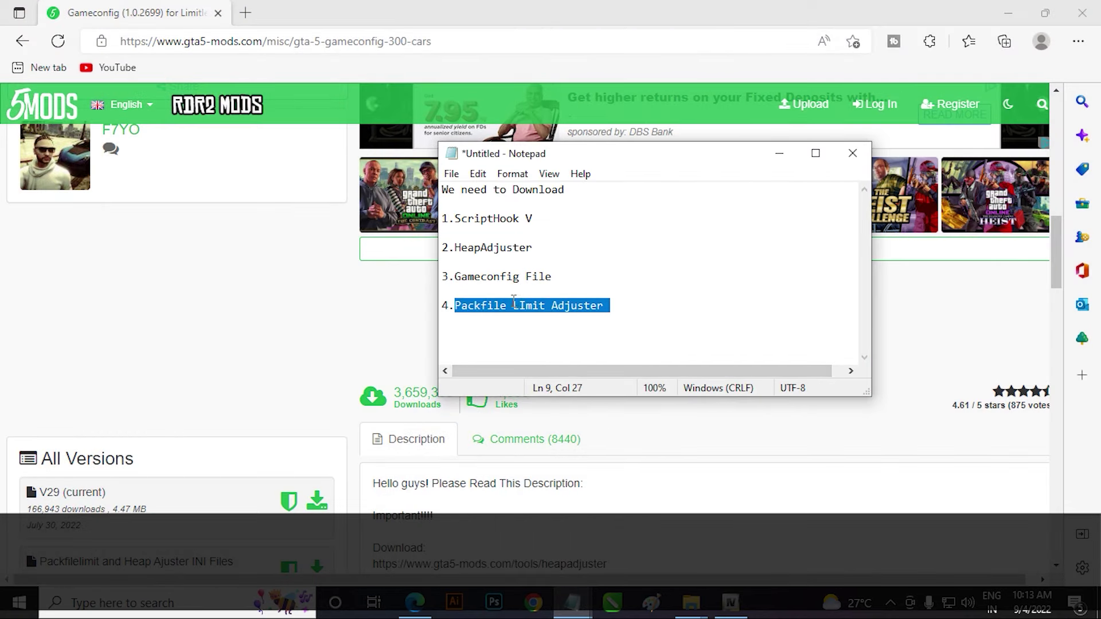
click(780, 163)
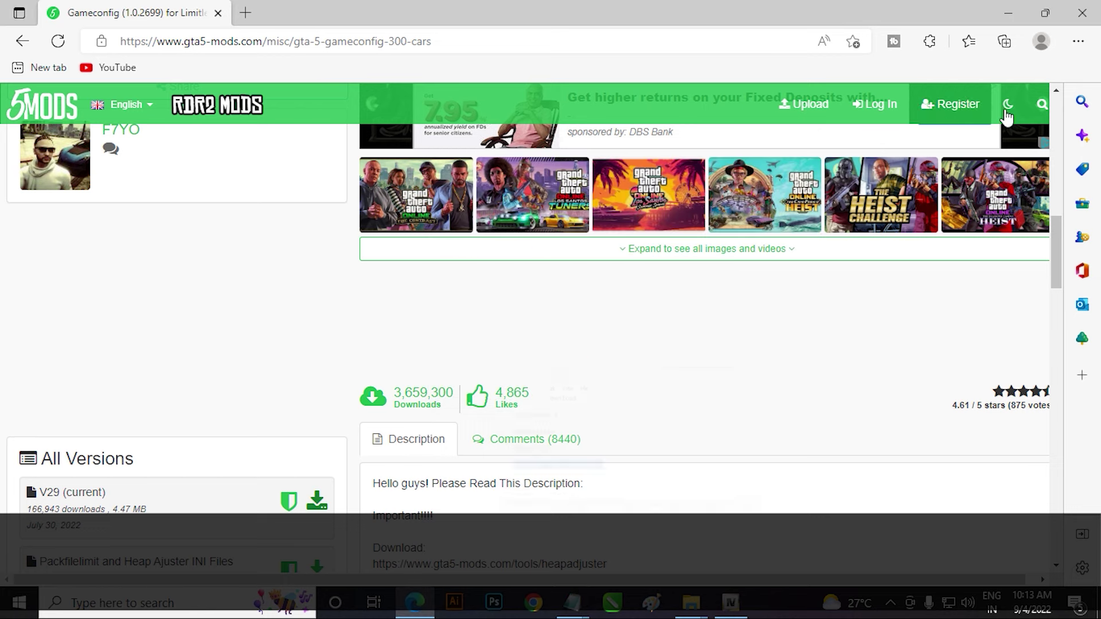
Step: Search the GTA5-Mods site for "Packfile LImit Adjuster" and open the Packfile Limit Adjuster mod page
click(1040, 108)
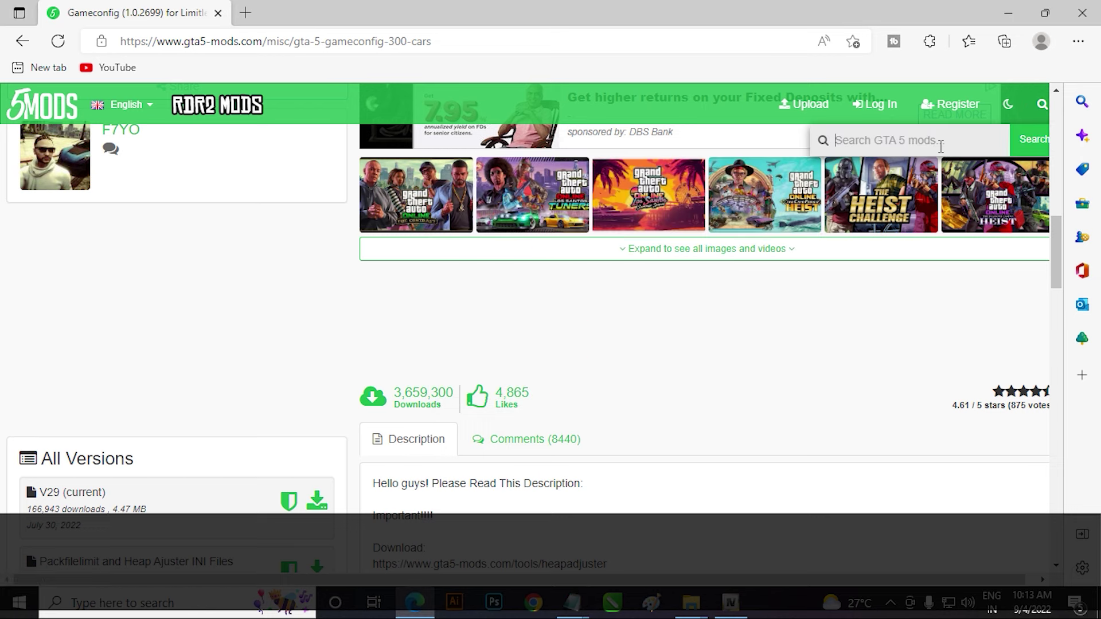
click(1032, 139)
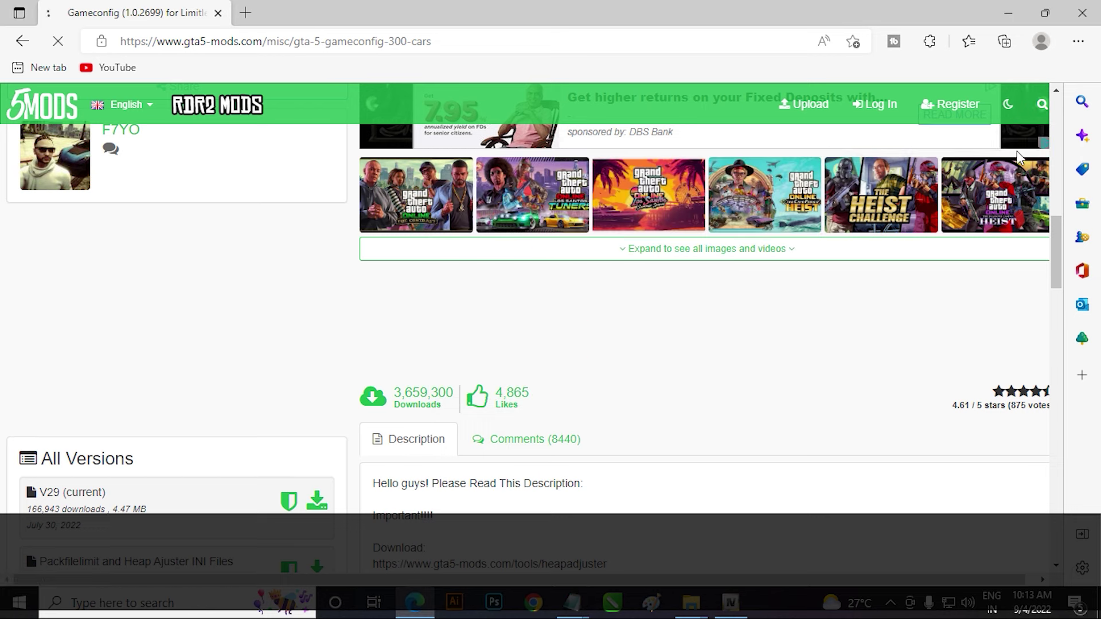
scroll(554, 392, down, 5)
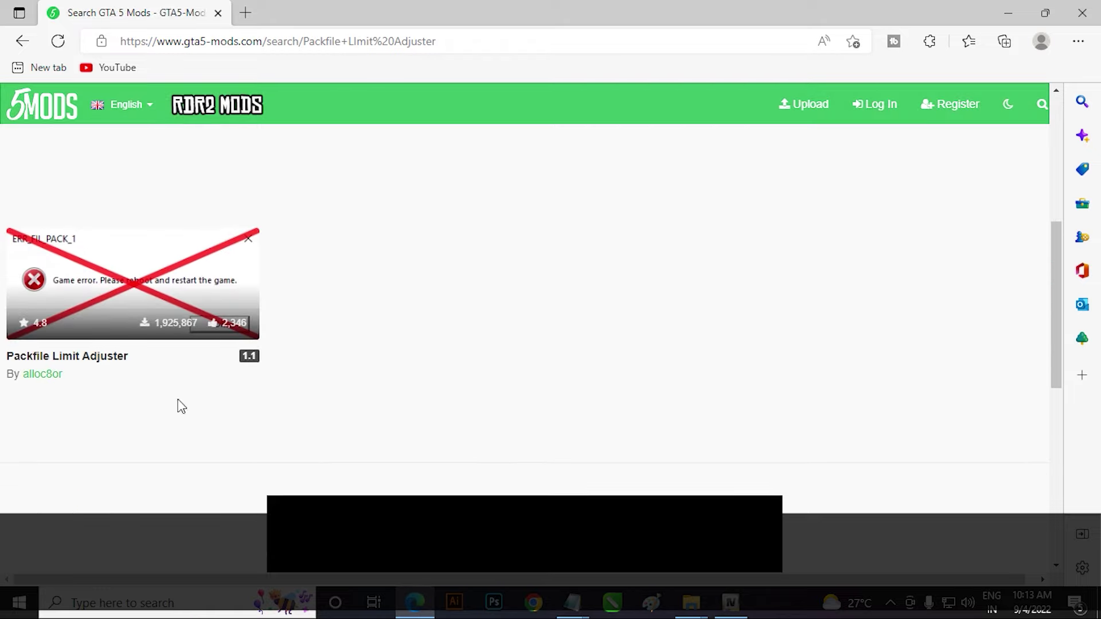
click(140, 302)
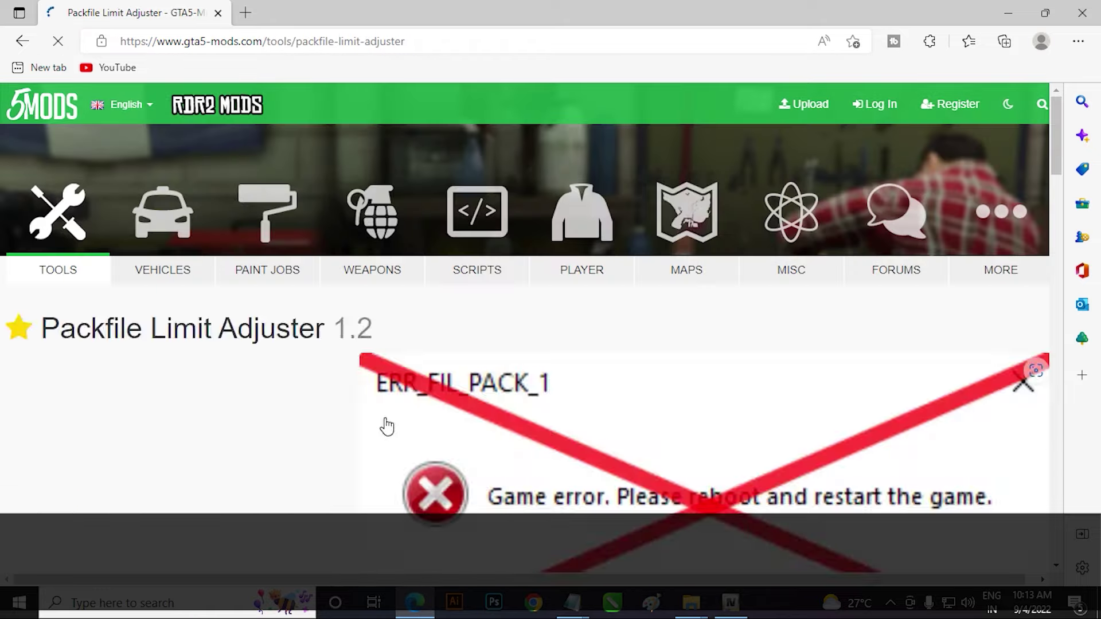
Step: Download the current 1.2 version of Packfile Limit Adjuster and close its download page
scroll(383, 422, down, 4)
scroll(321, 423, down, 7)
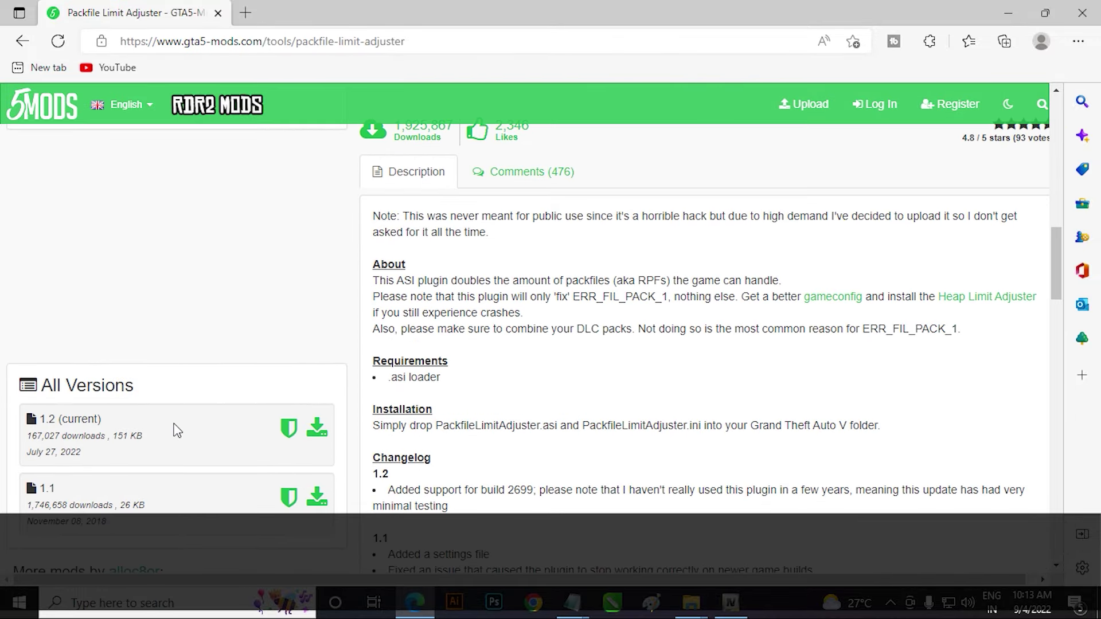
click(315, 427)
scroll(573, 355, down, 4)
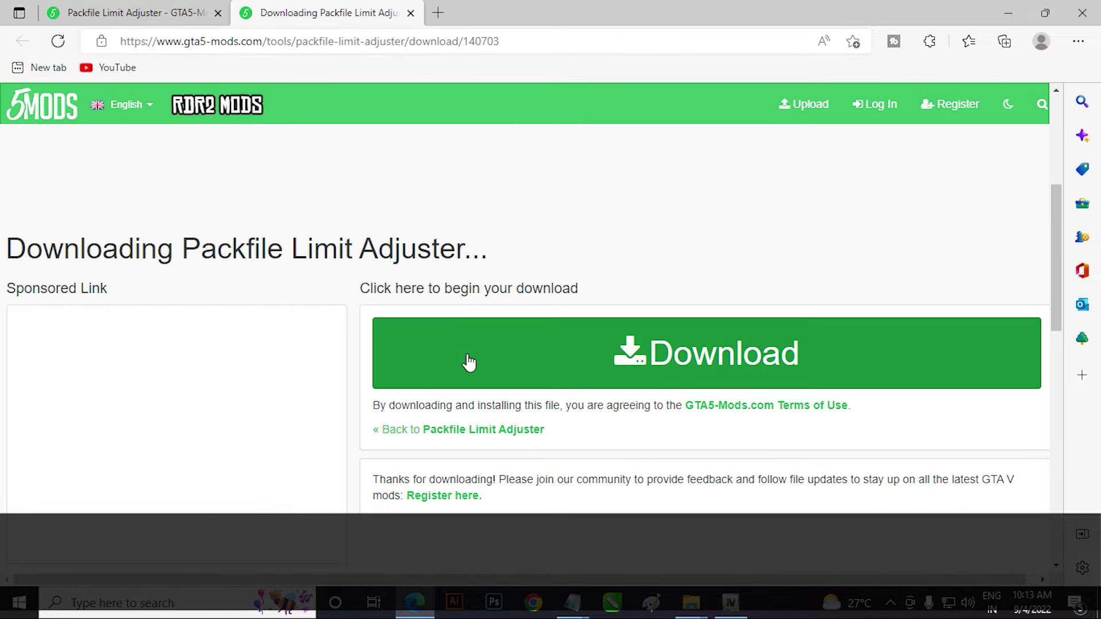
scroll(726, 370, down, 5)
scroll(726, 369, up, 5)
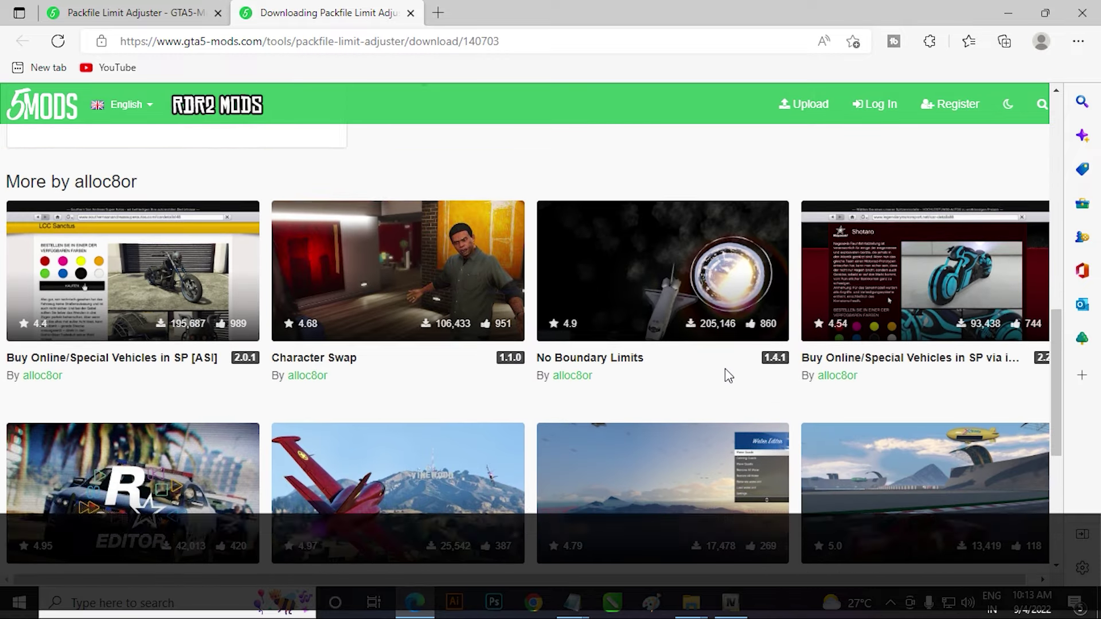
click(732, 369)
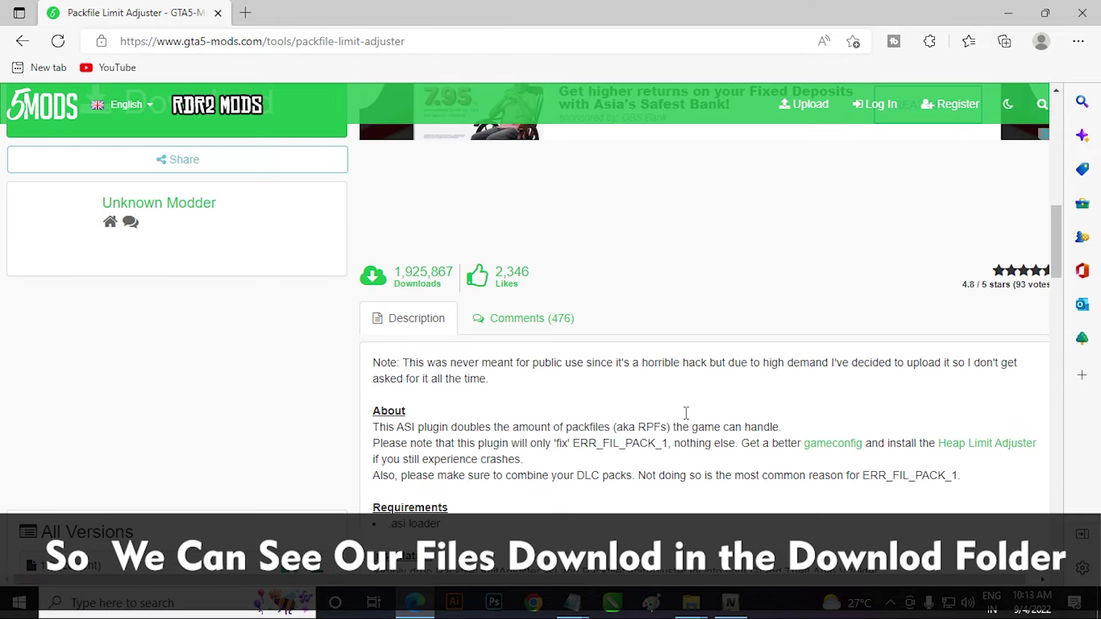
Step: Show the browser's downloads list, open the Downloads folder in File Explorer and maximize its window
click(1078, 41)
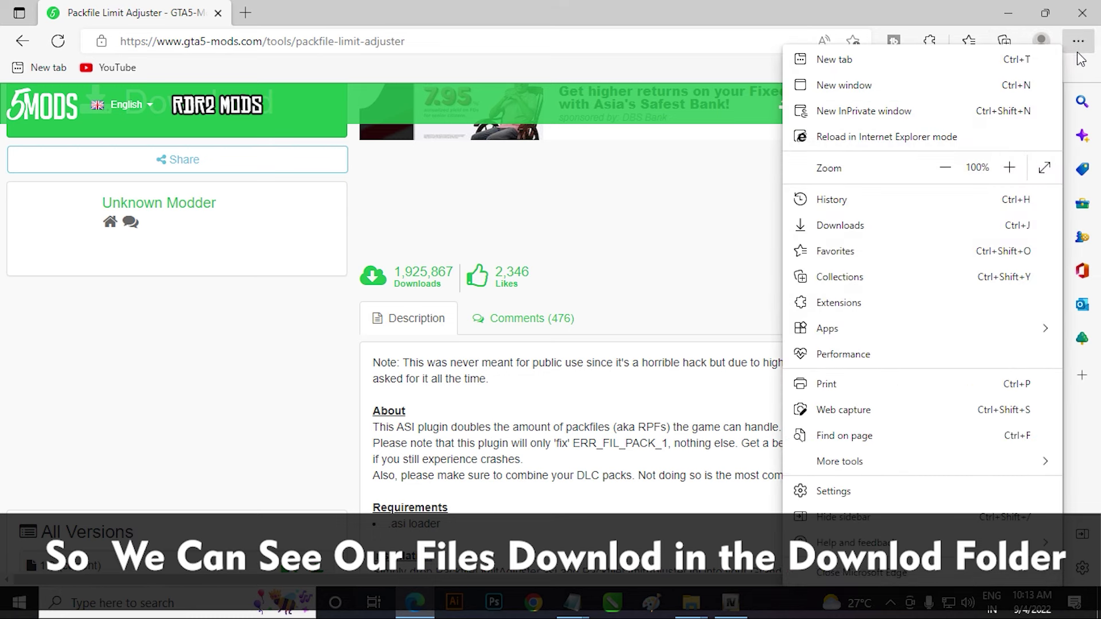
click(930, 225)
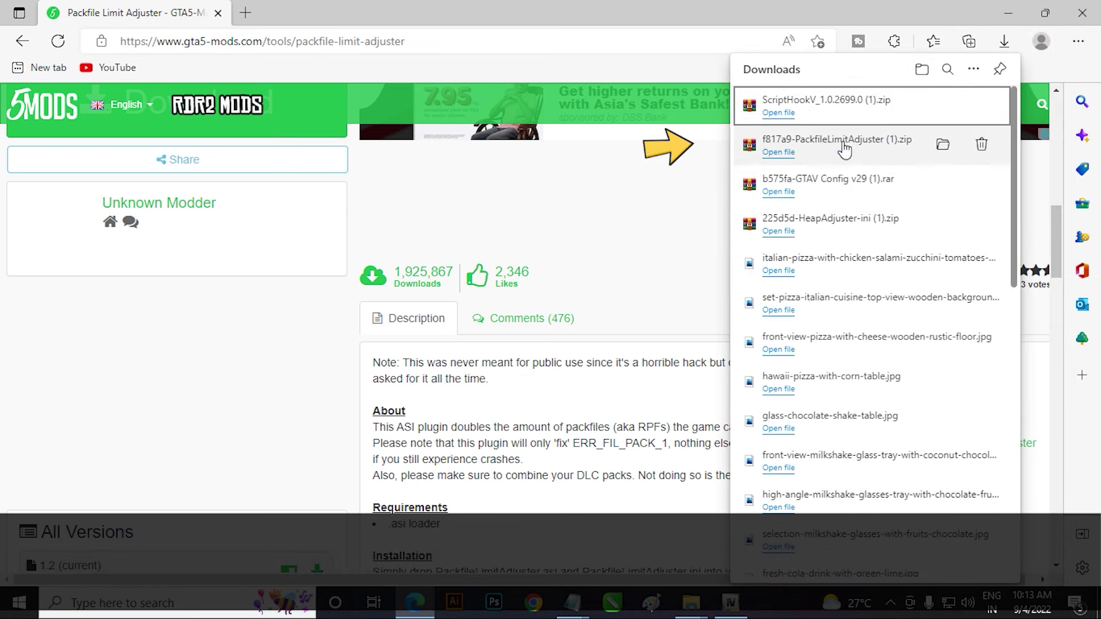
click(921, 69)
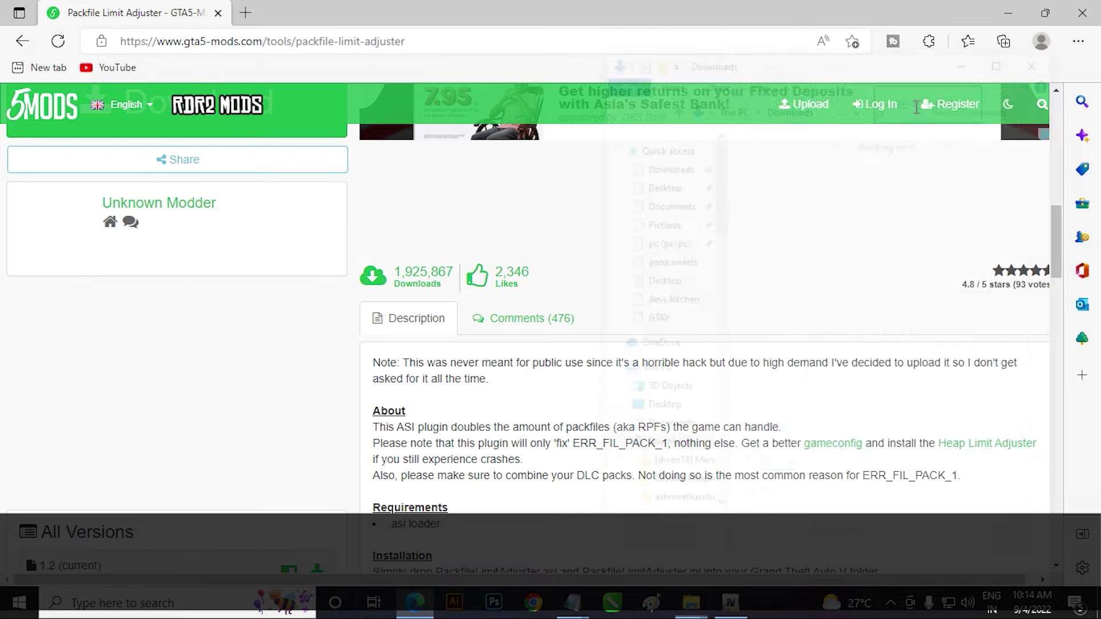
click(1003, 59)
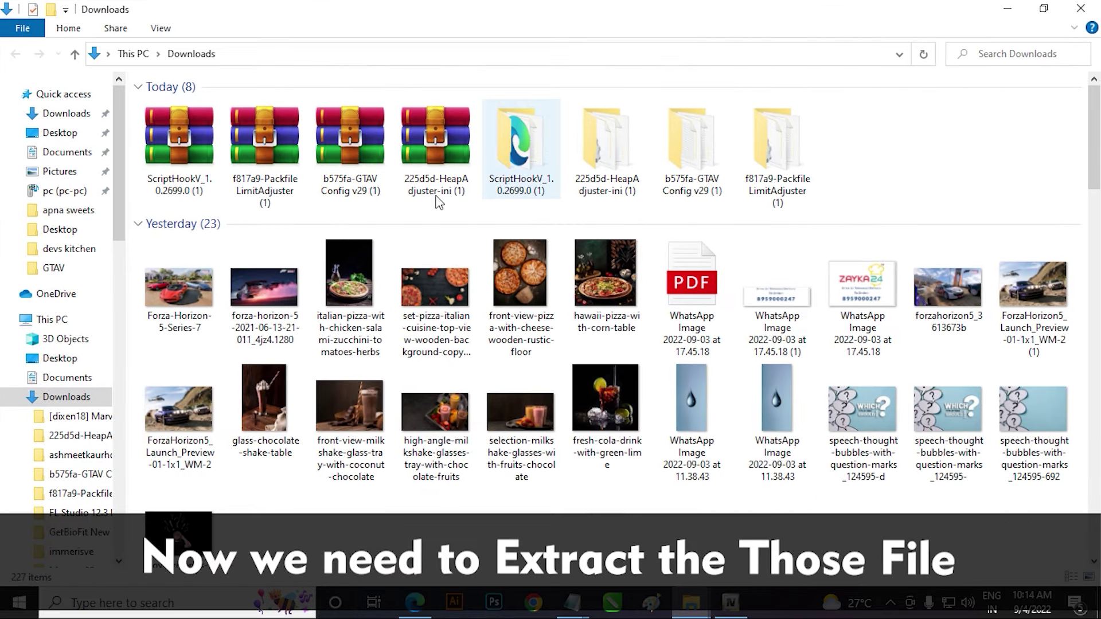
right_click(235, 153)
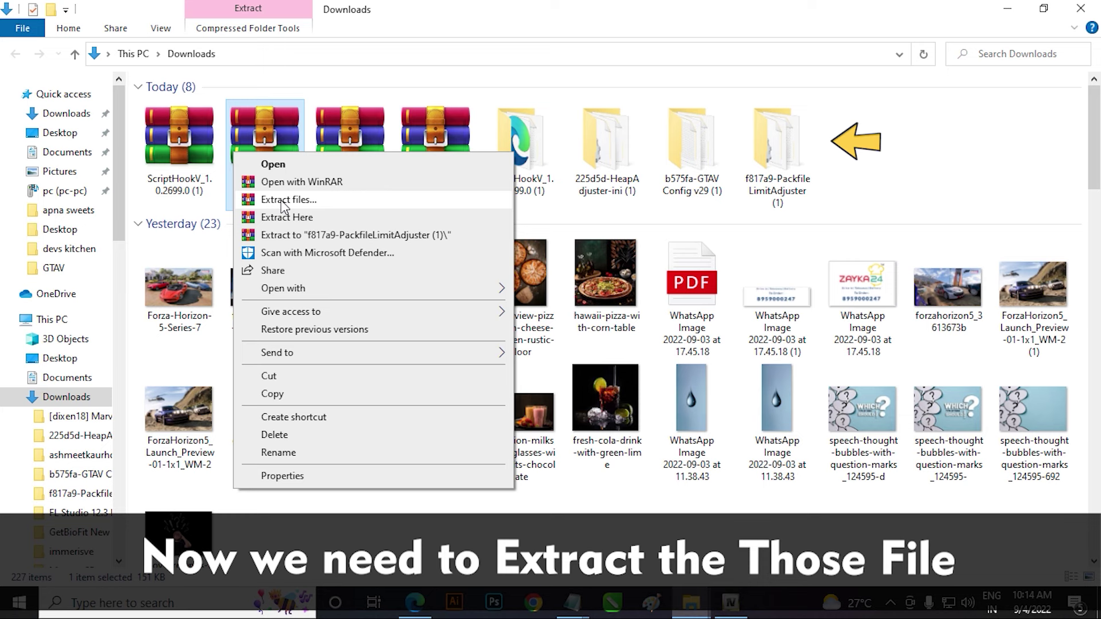
click(189, 213)
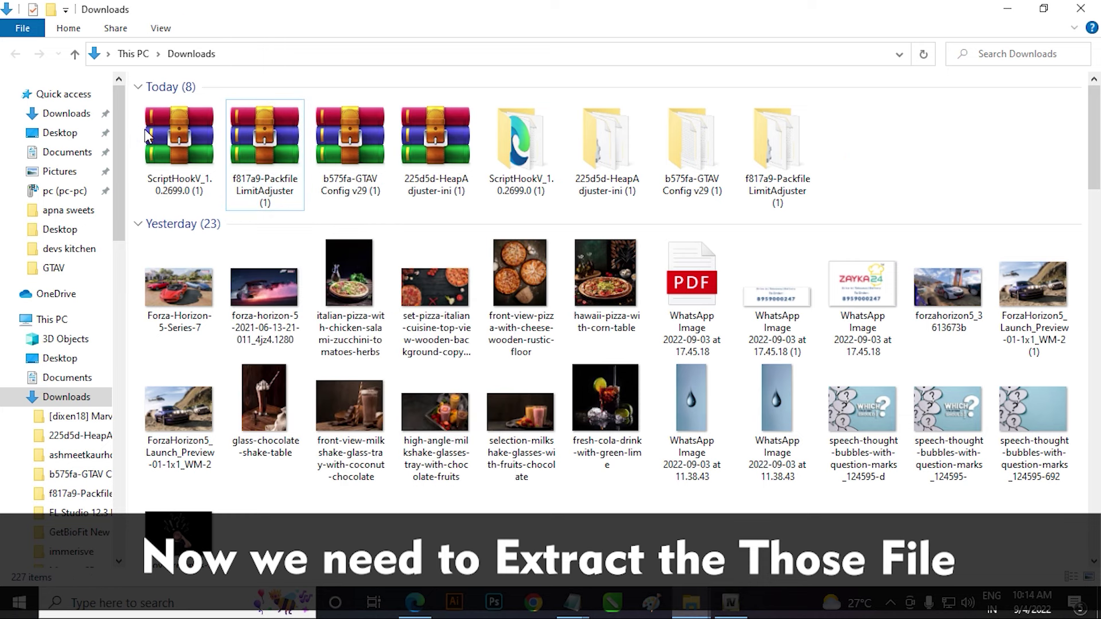
drag(134, 131, 407, 146)
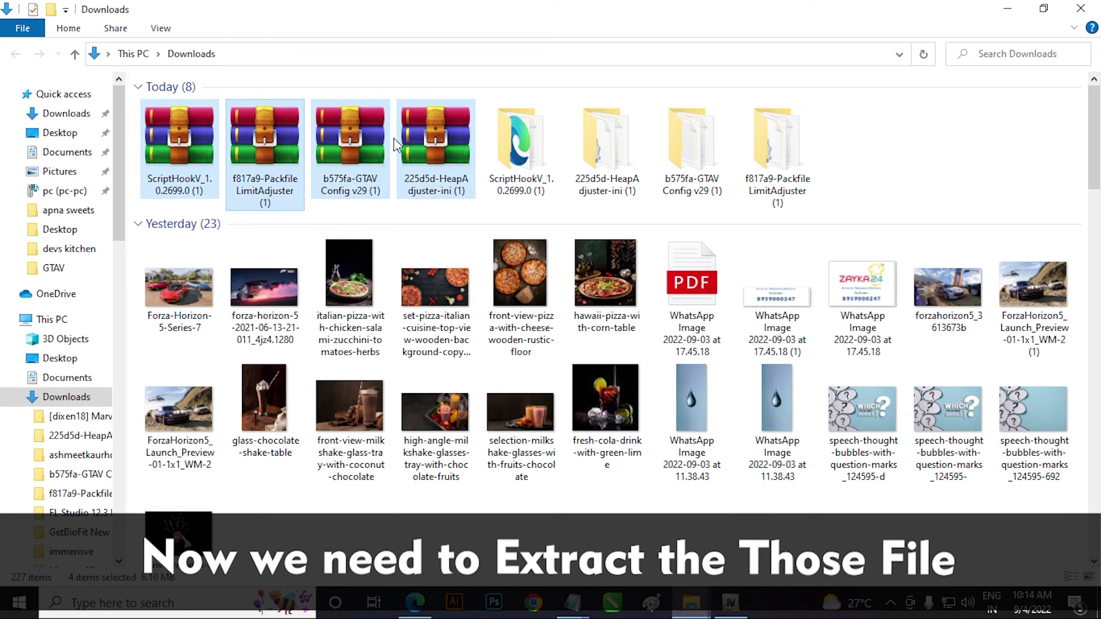
right_click(403, 139)
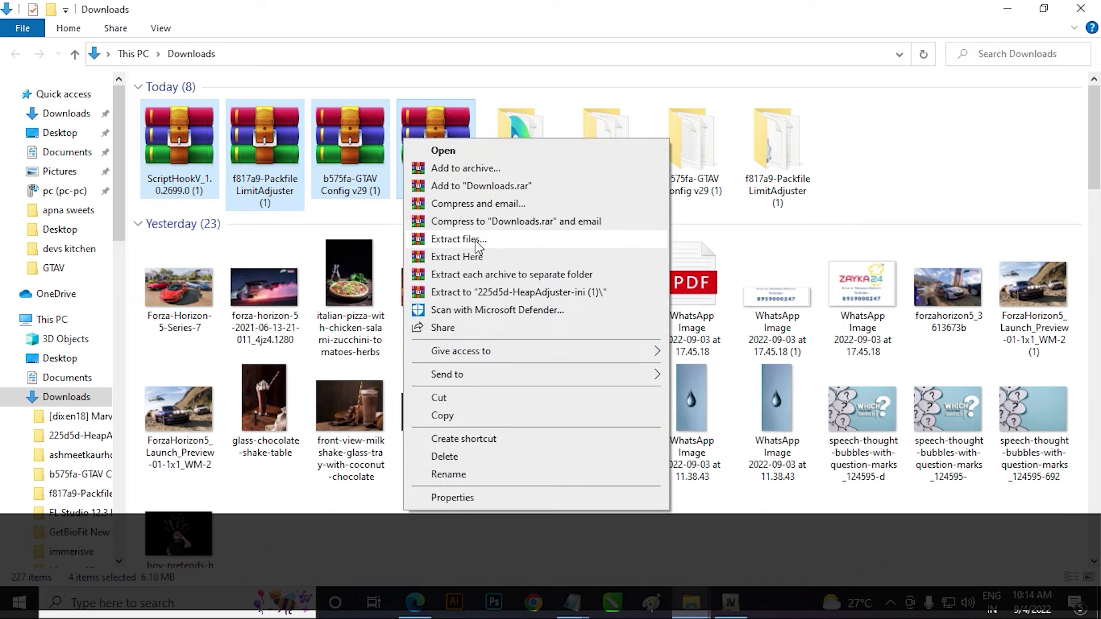
click(539, 137)
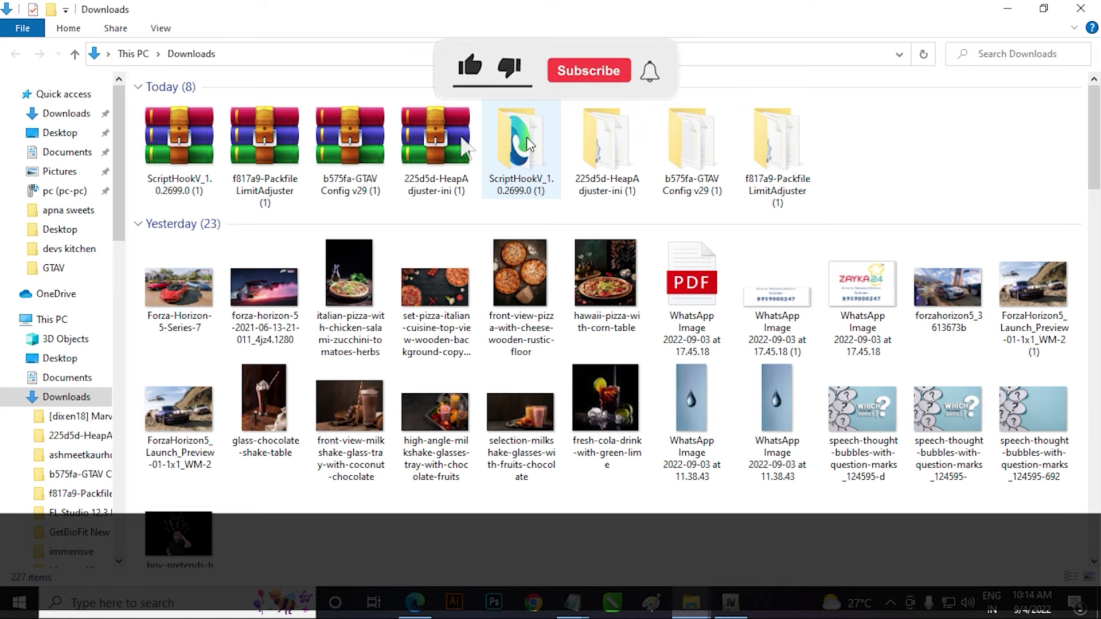
Step: Select the extracted PackfileLimitAdjuster folder and restore the Downloads window to its smaller size over the desktop
click(777, 146)
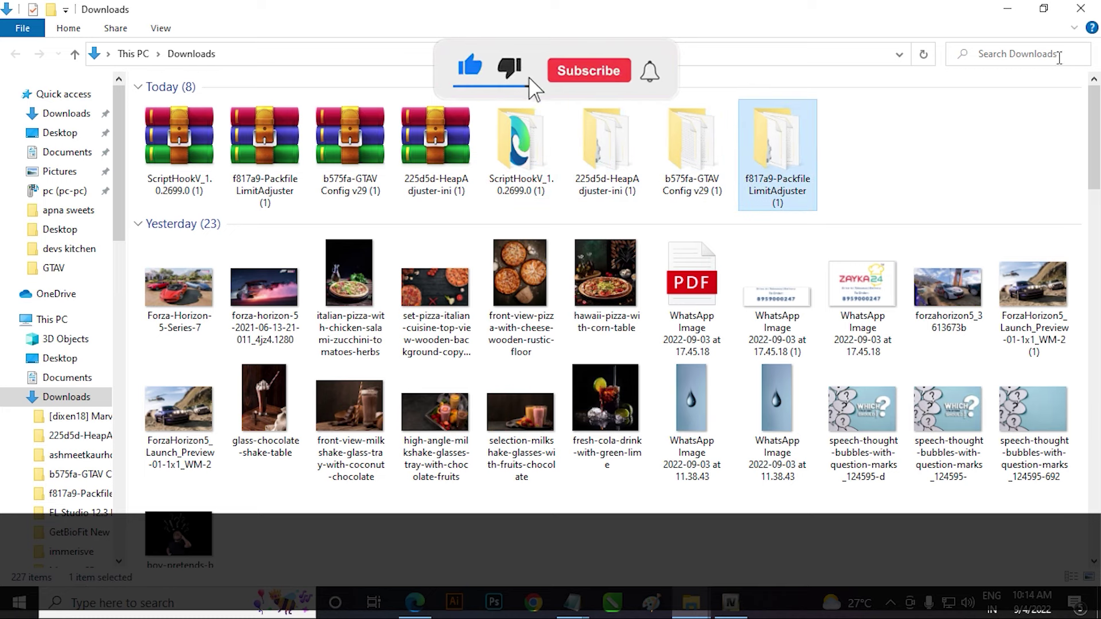
click(1044, 9)
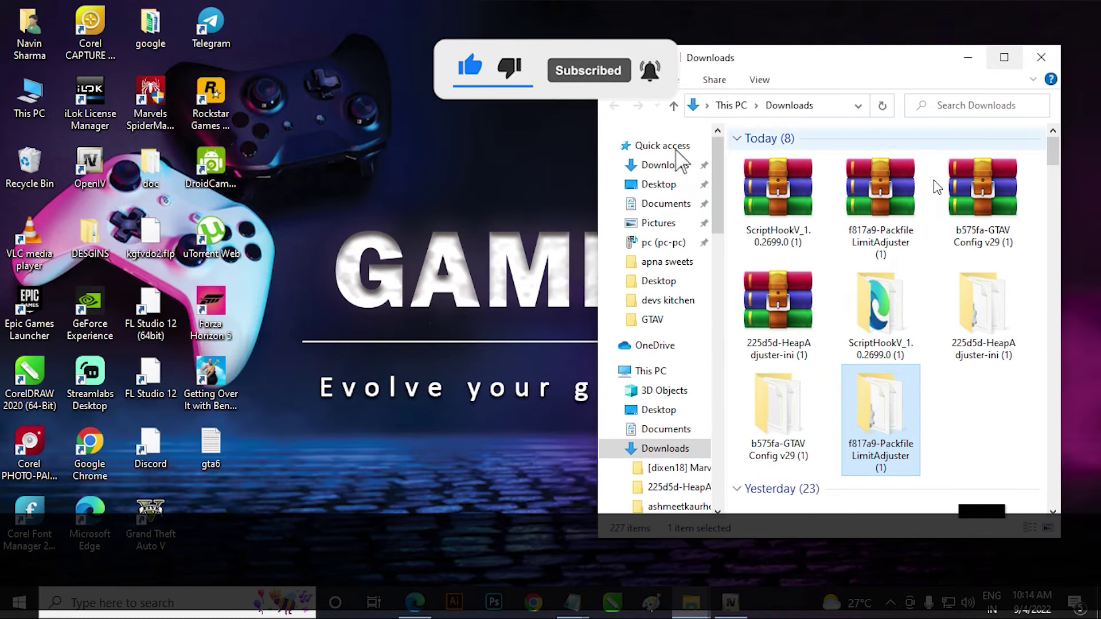
Step: Open the GTAV folder under C:, Program Files, Epic Games and place its restored window beside the Downloads window
click(651, 370)
click(1004, 58)
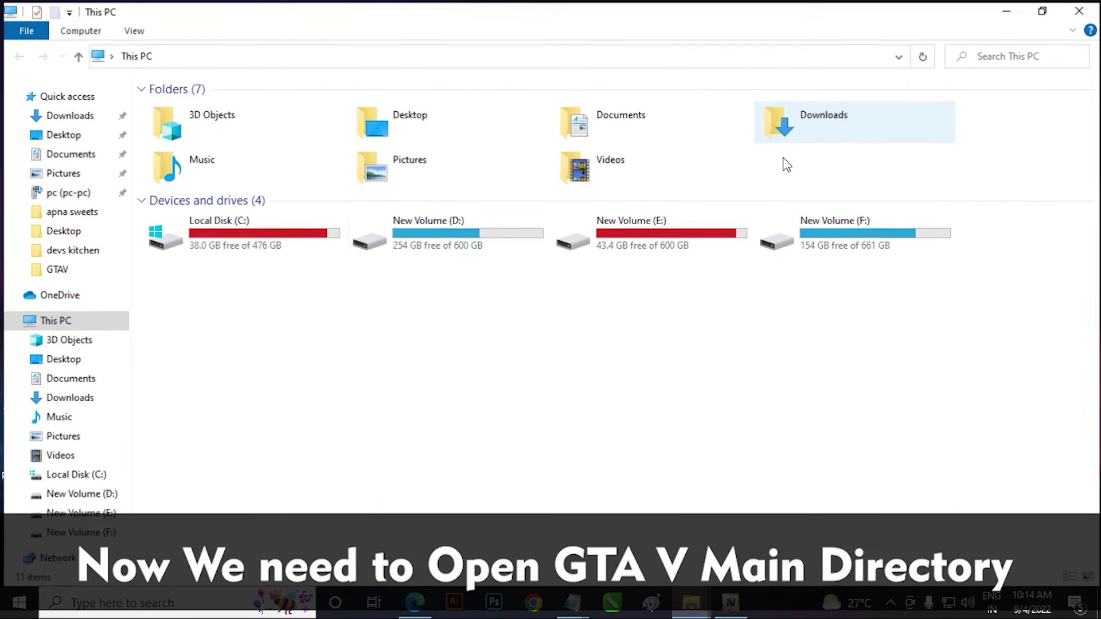
double_click(249, 252)
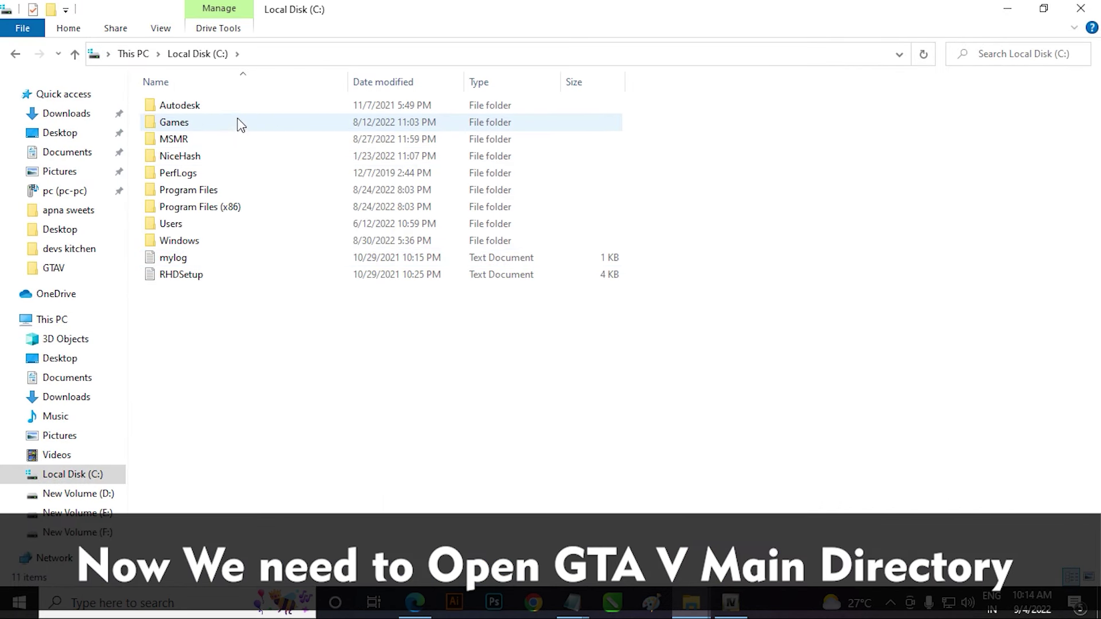
double_click(237, 188)
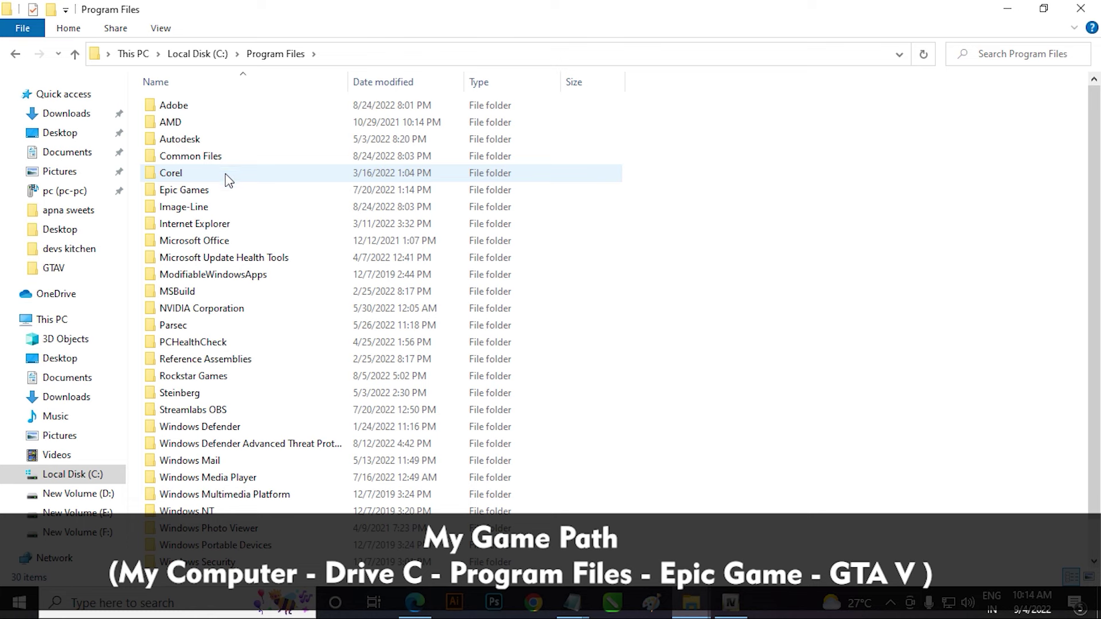
double_click(228, 194)
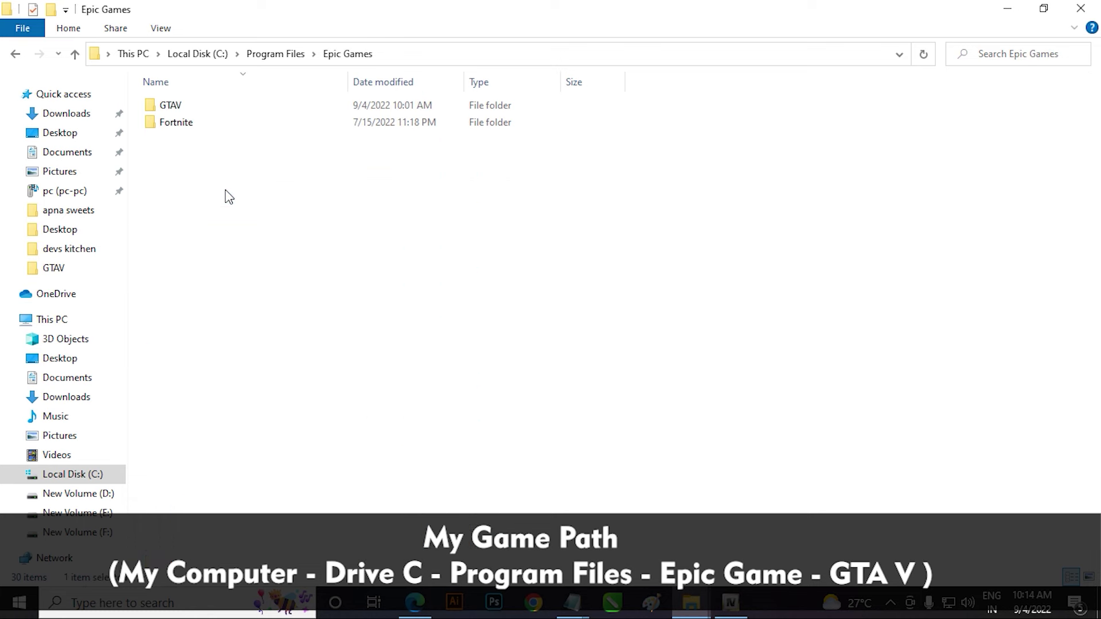
double_click(201, 110)
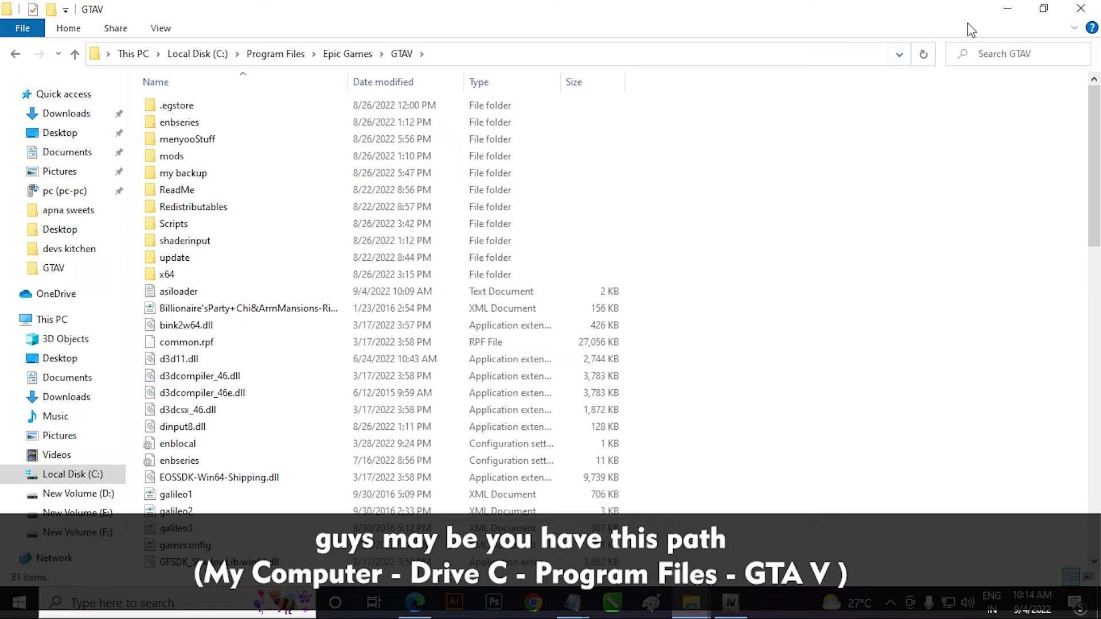
click(1043, 8)
drag(865, 82, 382, 79)
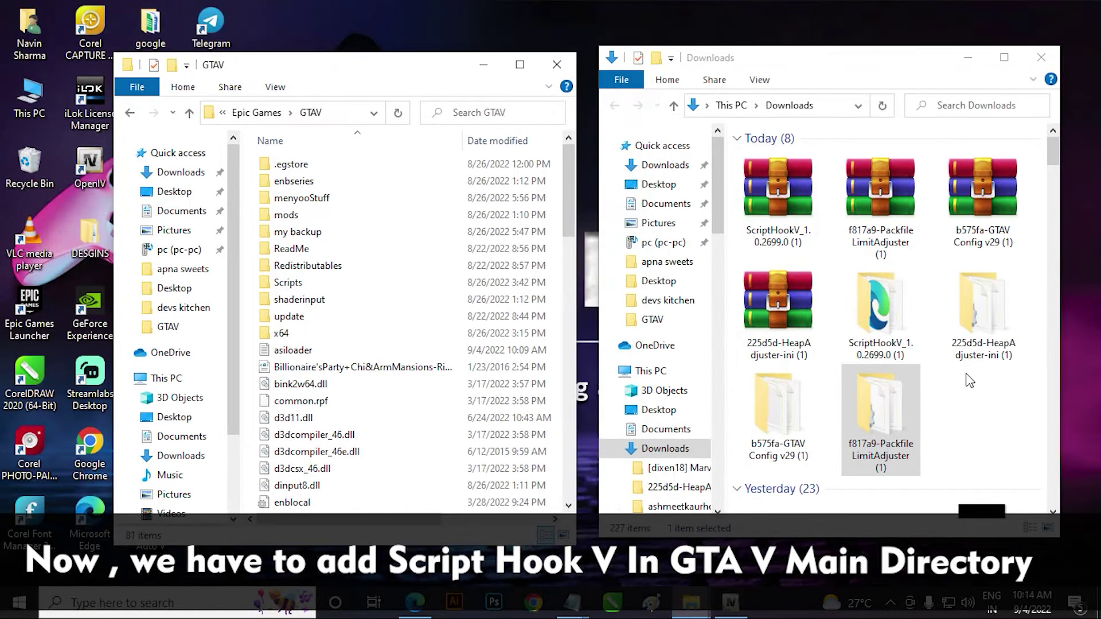
Step: Copy dinput8.dll and ScriptHookV.dll from the bin folder inside the extracted ScriptHookV_1.0.2699.0 (1) folder
double_click(878, 306)
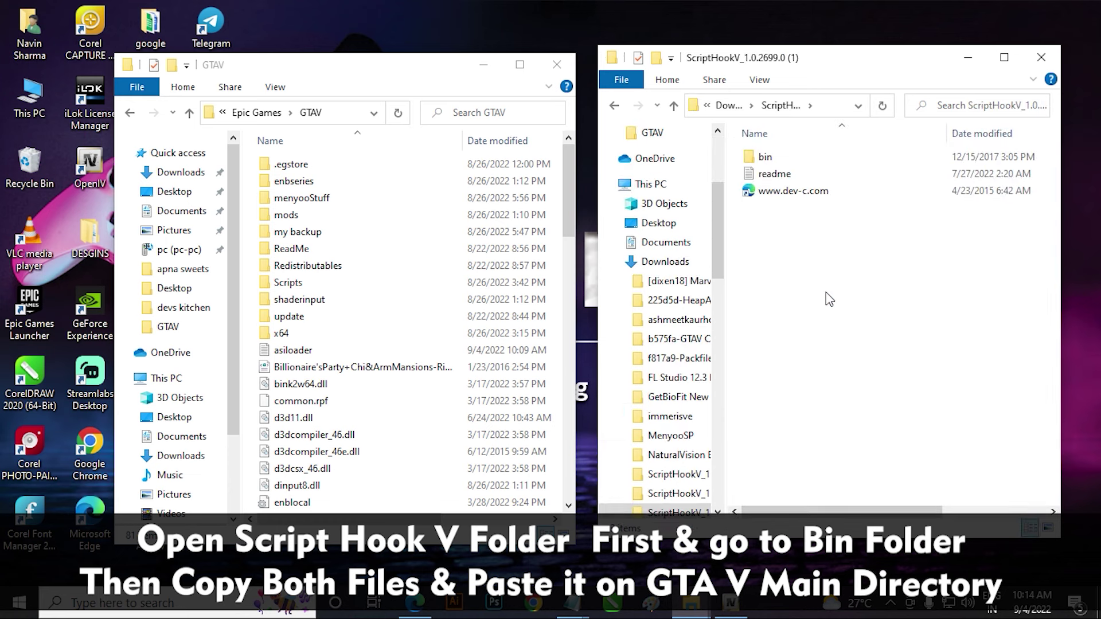
double_click(767, 159)
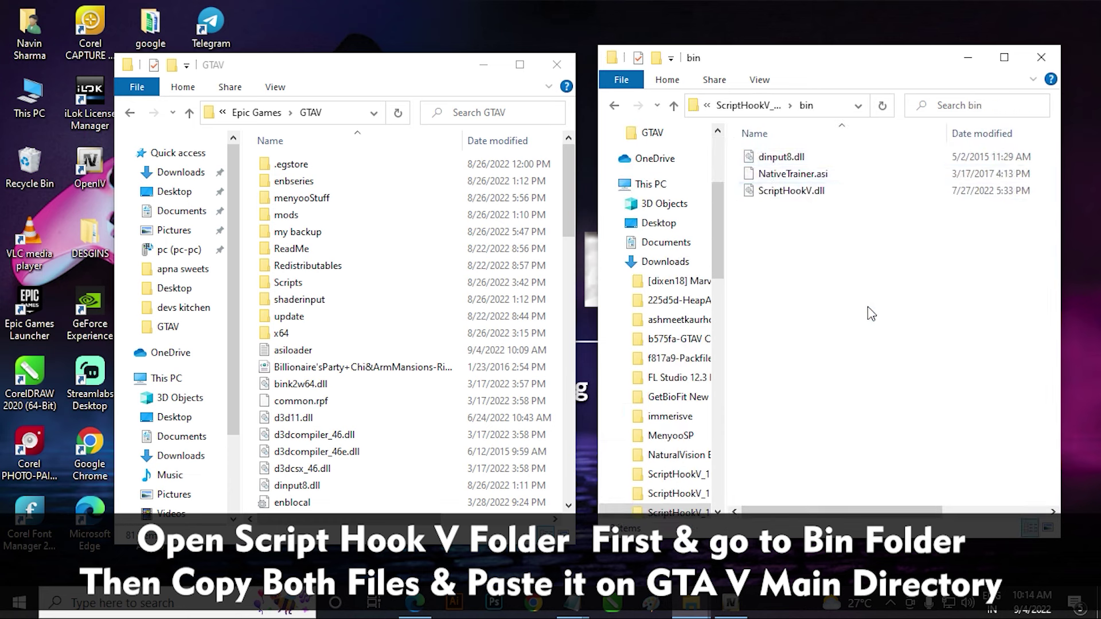
click(794, 157)
ctrl+click(802, 194)
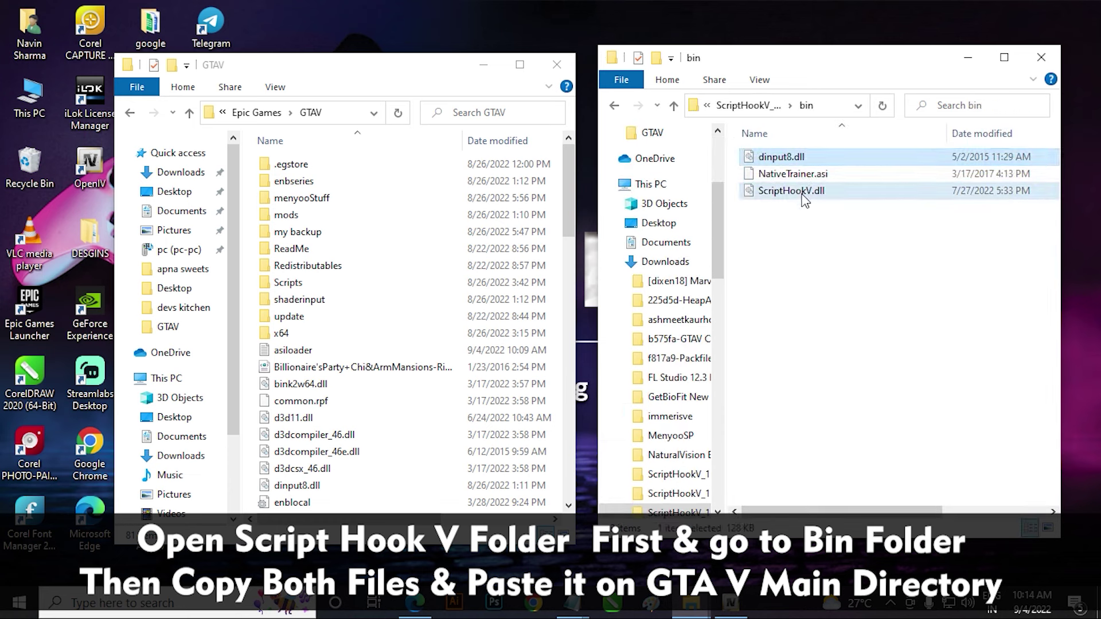
right_click(808, 198)
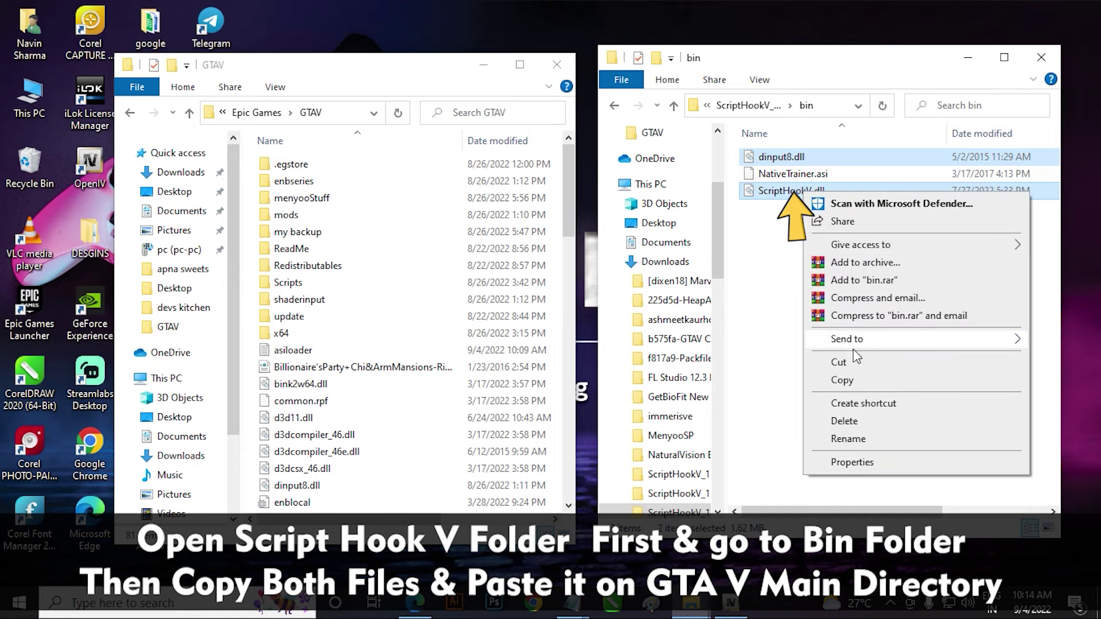
click(858, 381)
Step: Try to paste the two copied ScriptHookV files into the GTAV folder, cancelling the file replacement
click(404, 93)
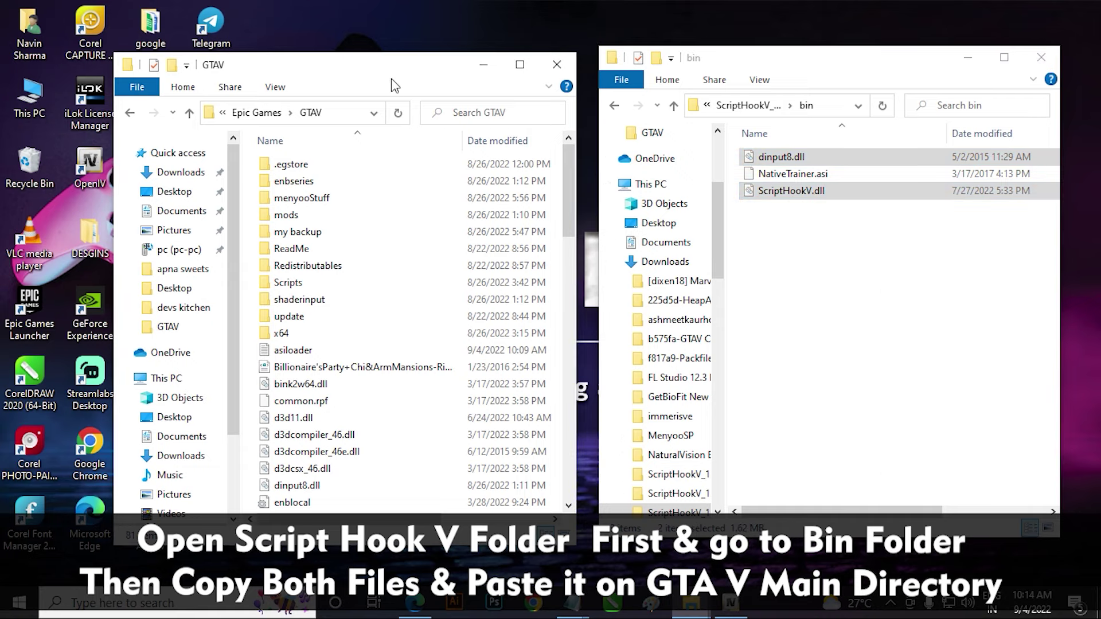
right_click(413, 313)
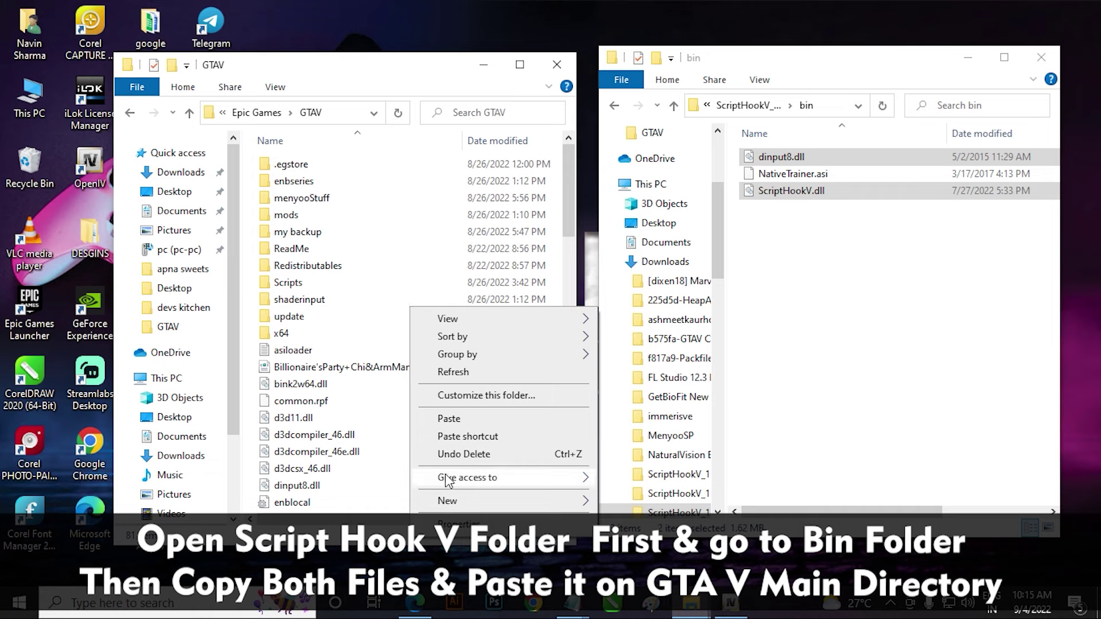
click(450, 422)
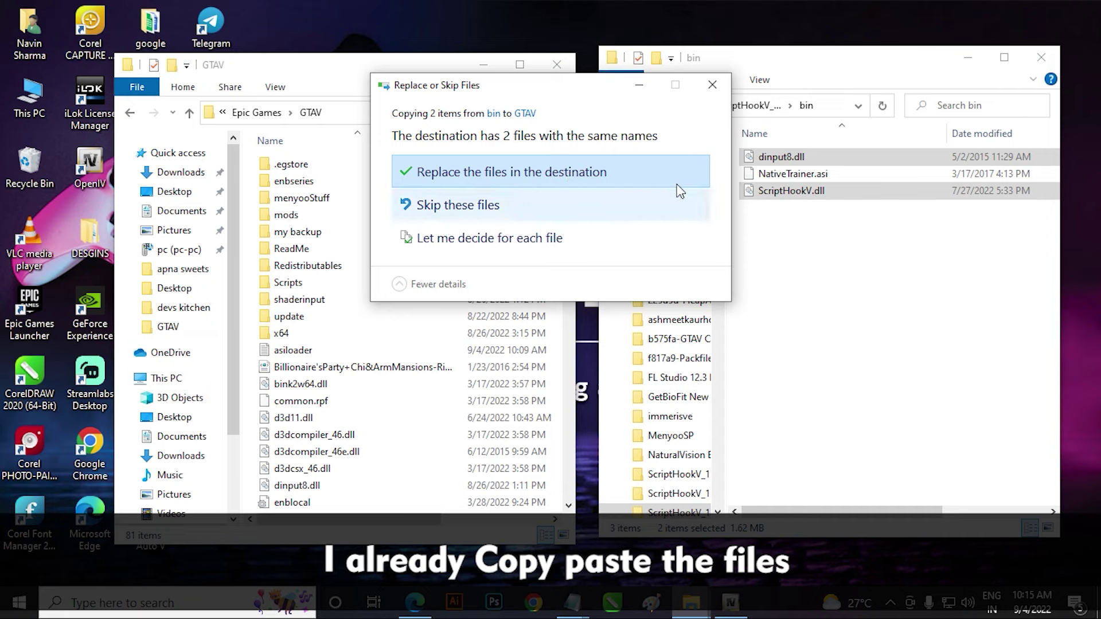
click(712, 89)
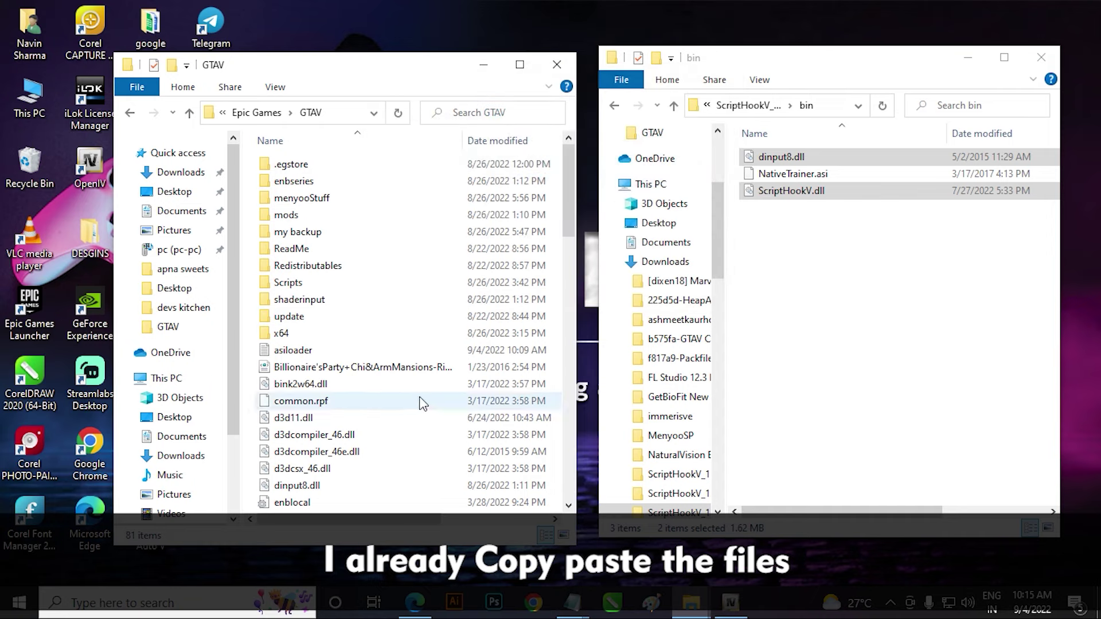
Step: Return to Downloads, open the extracted 225d5d-HeapAdjuster-ini (1) folder and copy both HeapAdjuster files
click(673, 106)
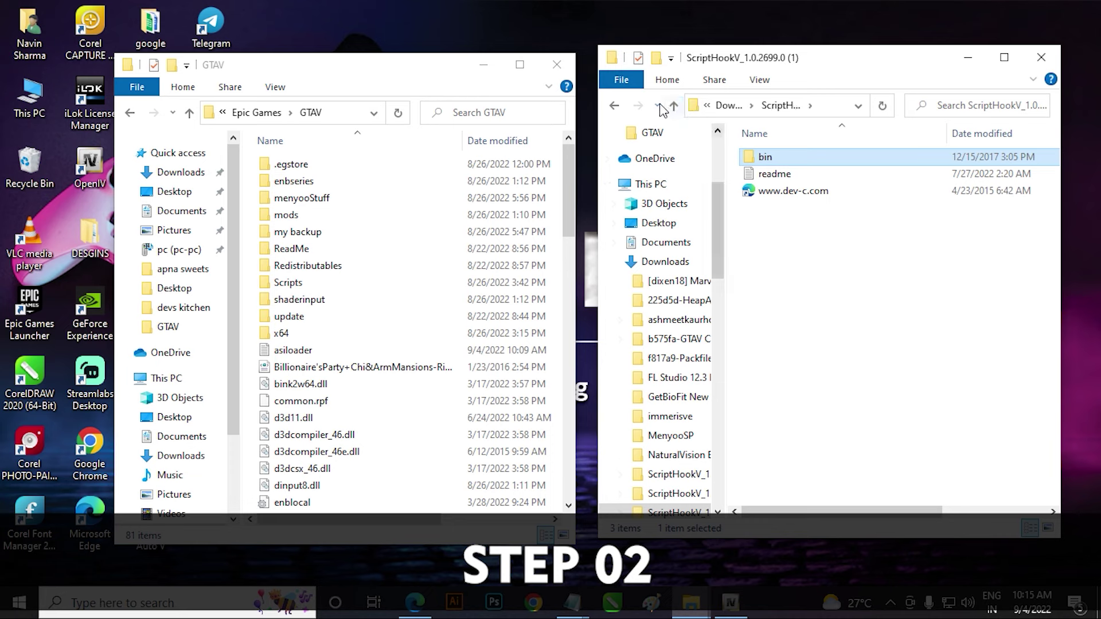
click(674, 105)
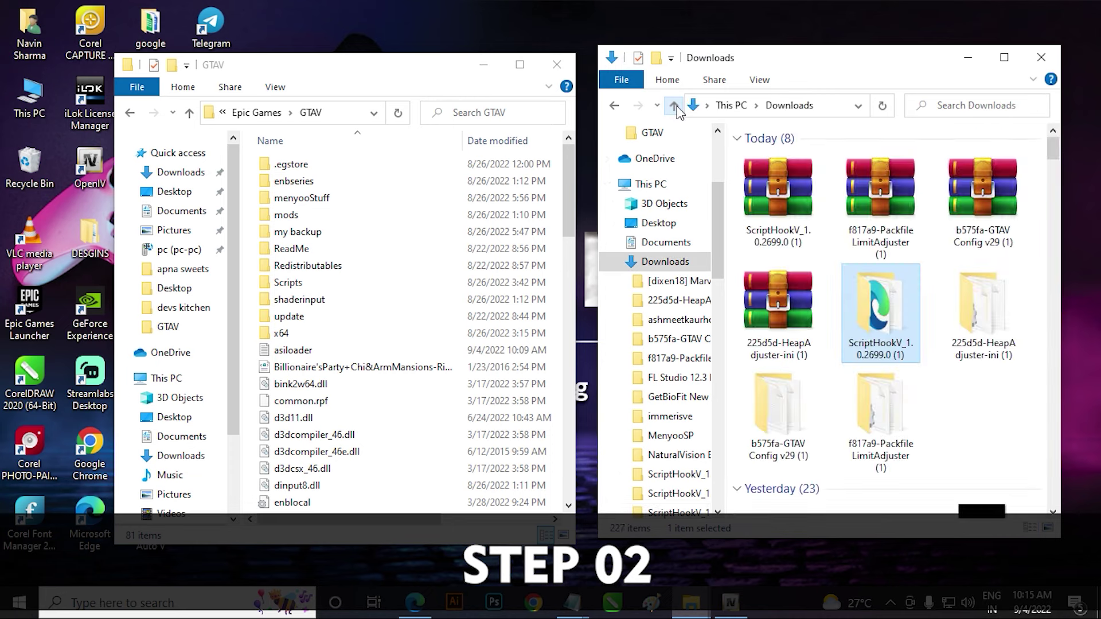
click(981, 322)
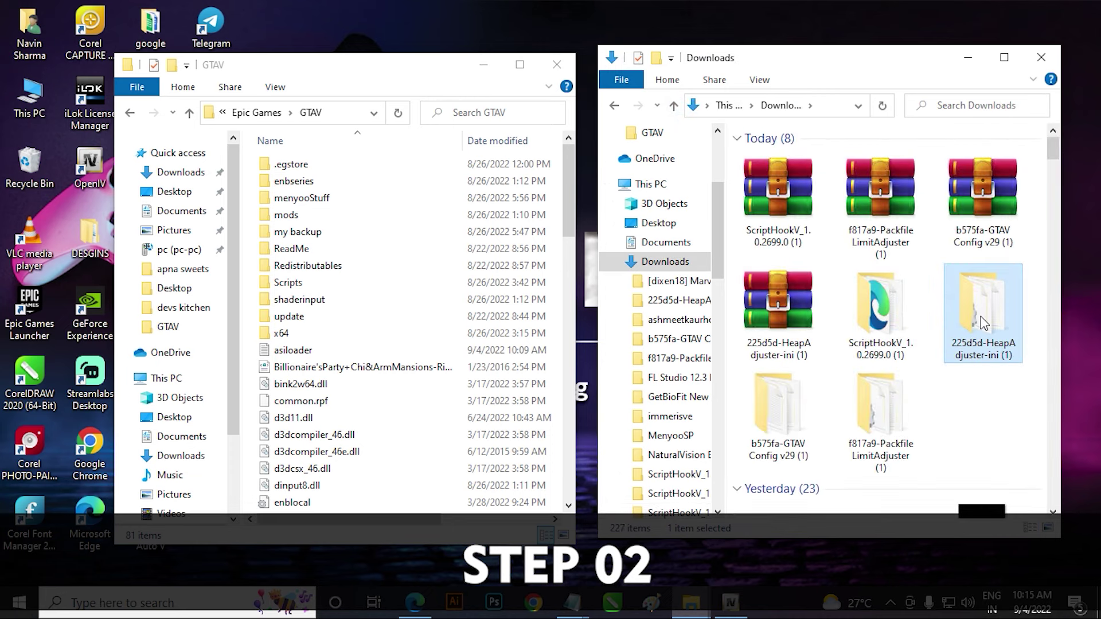
double_click(981, 322)
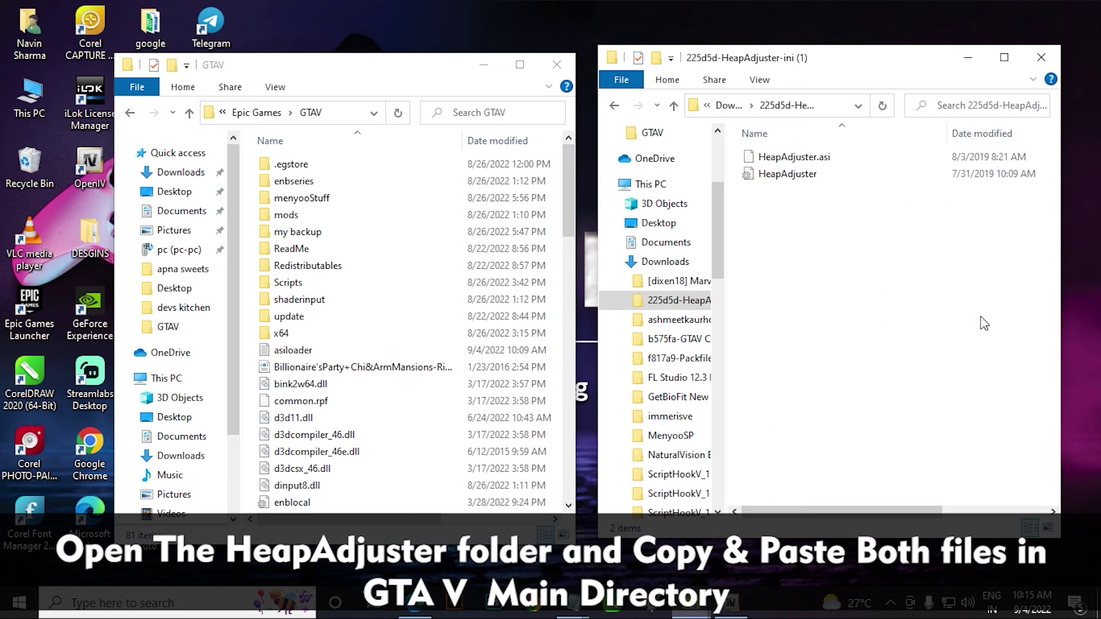
click(805, 179)
shift+click(805, 162)
right_click(804, 162)
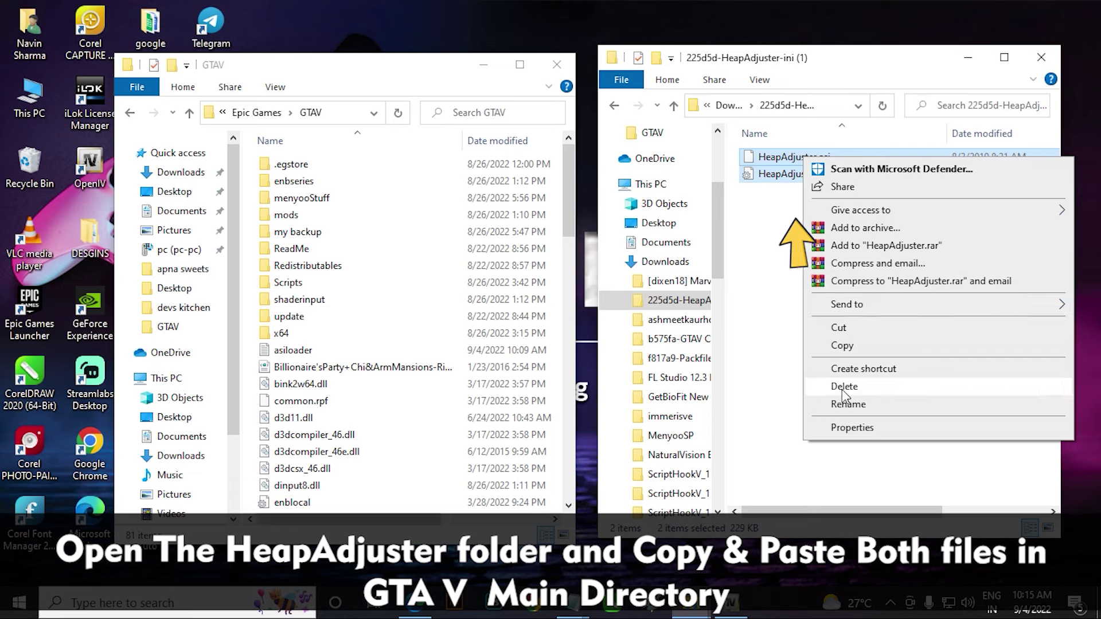
click(842, 346)
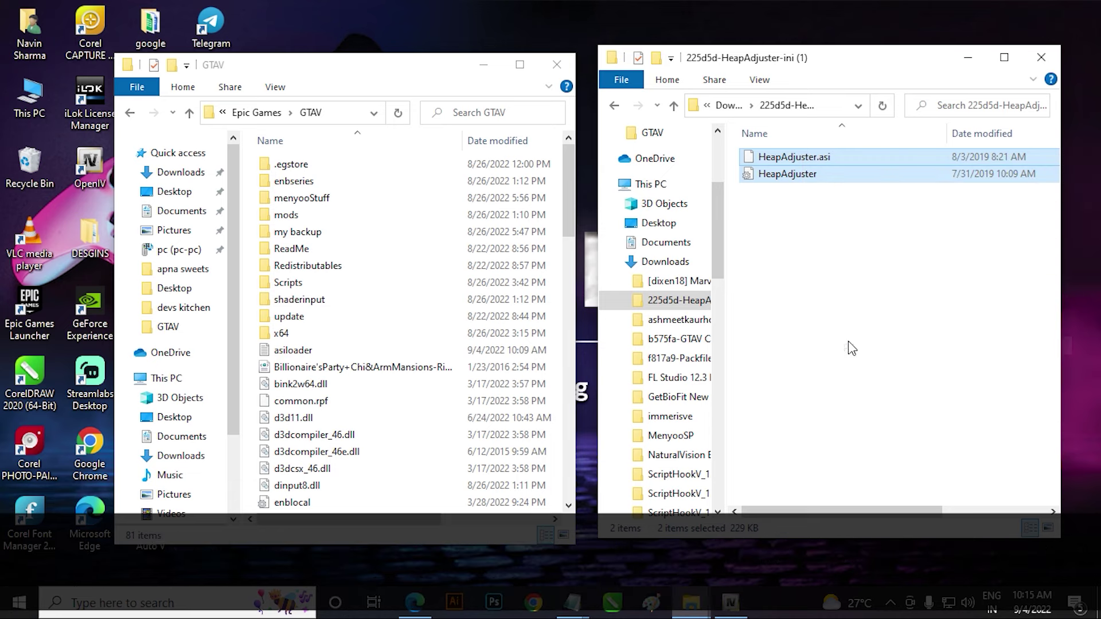
Step: Paste the two copied HeapAdjuster files into the GTAV folder
click(409, 100)
right_click(422, 195)
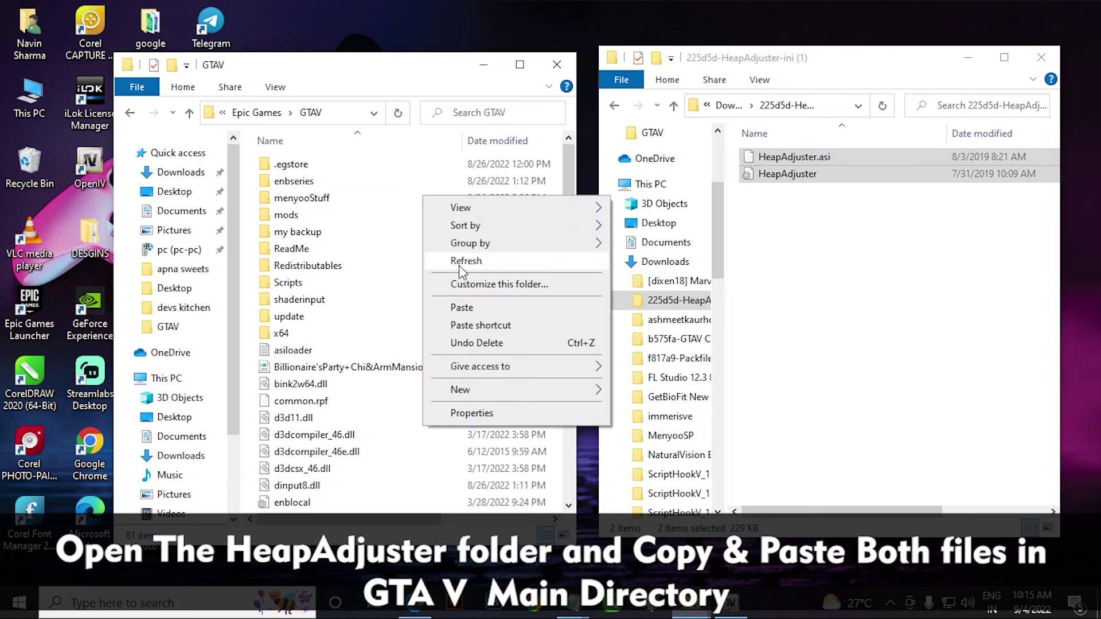
click(471, 309)
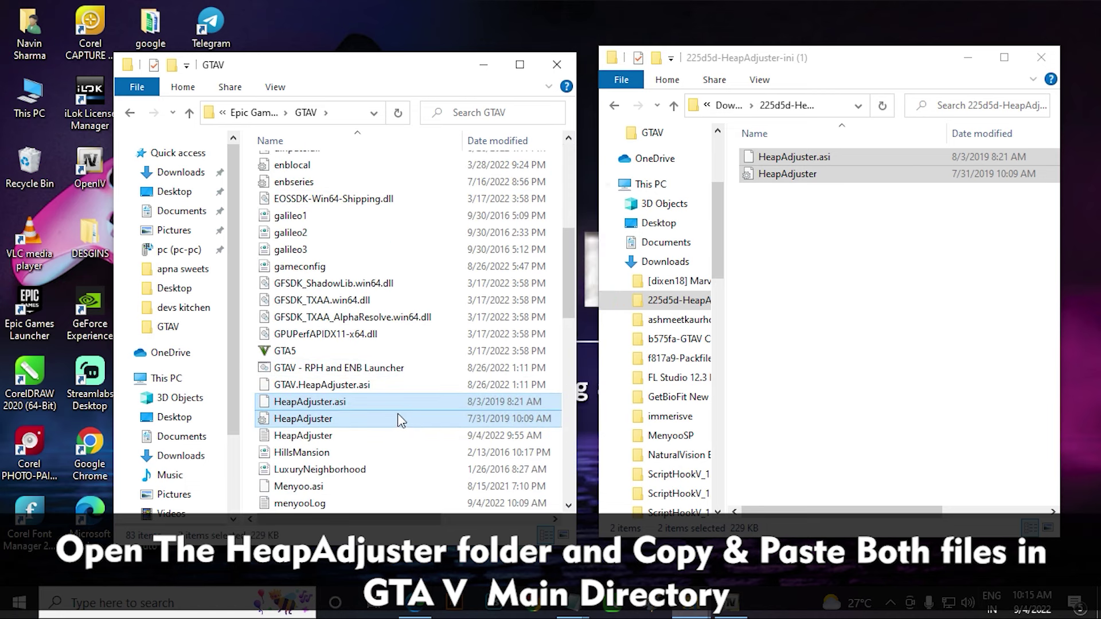
Step: Open the pasted HeapAdjuster configuration file in Notepad, set HEAP_SIZE to 2000, save it and close Notepad
ctrl+click(346, 420)
click(325, 424)
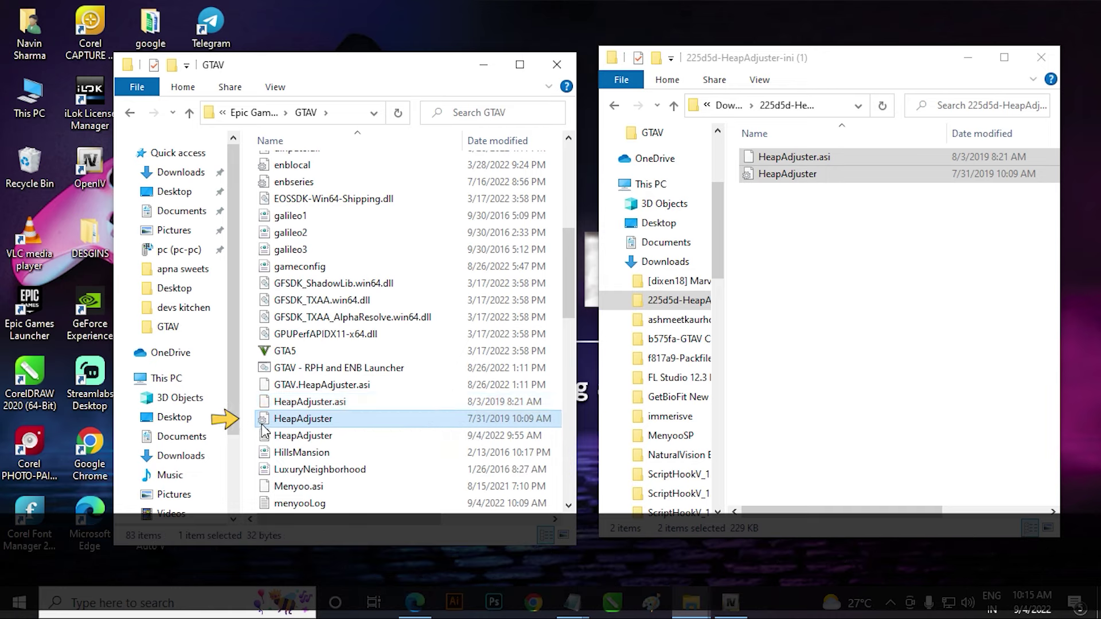
right_click(314, 423)
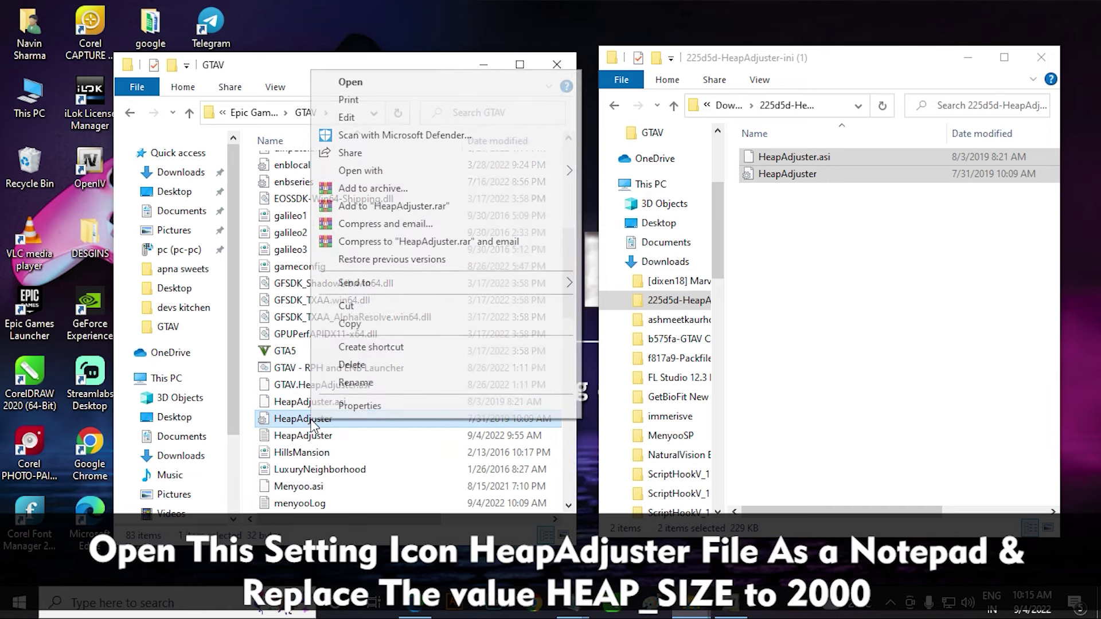
mouse_move(435, 170)
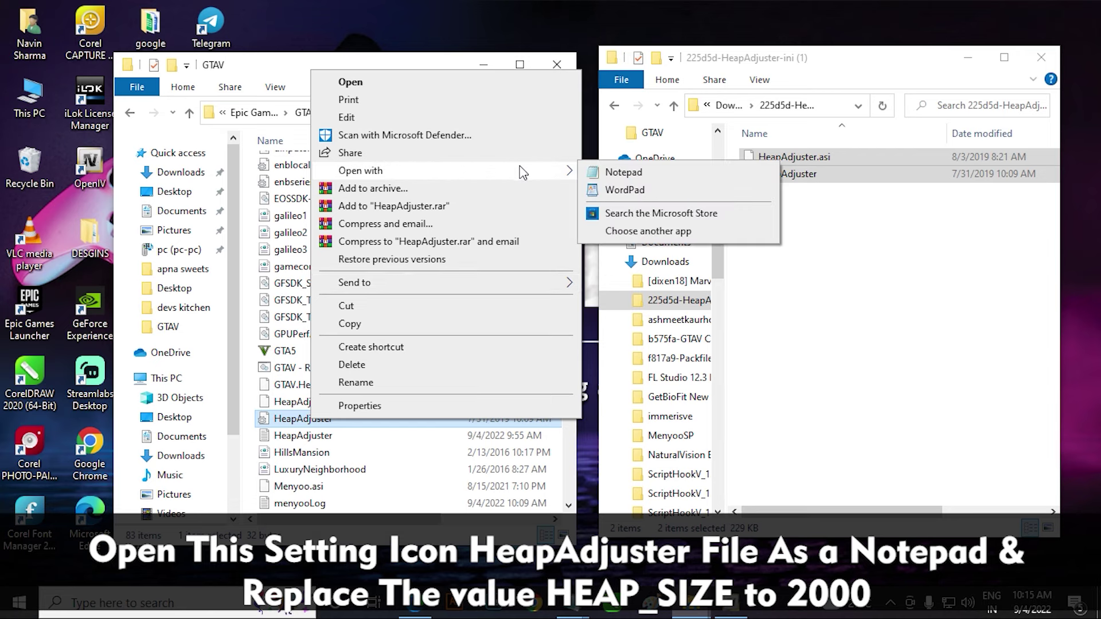
click(623, 173)
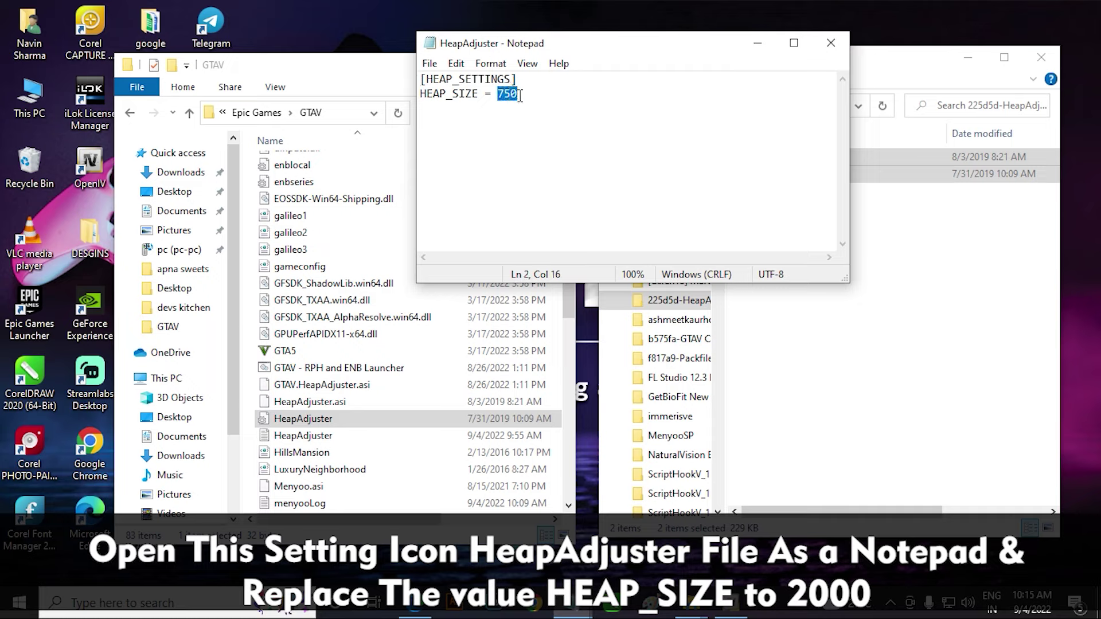
text(2000)
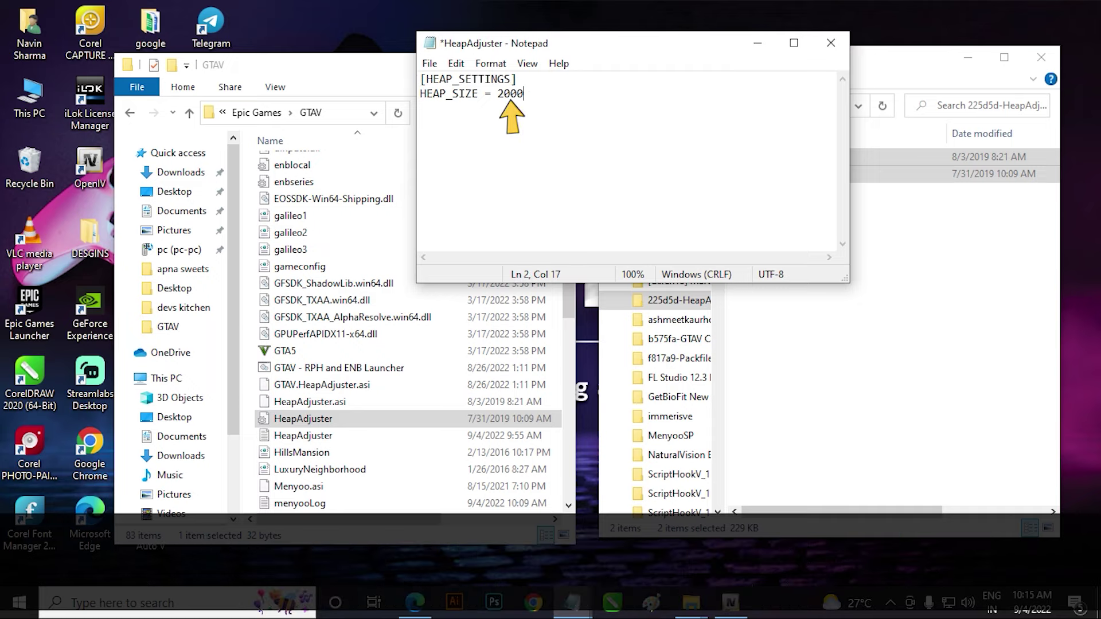
click(439, 62)
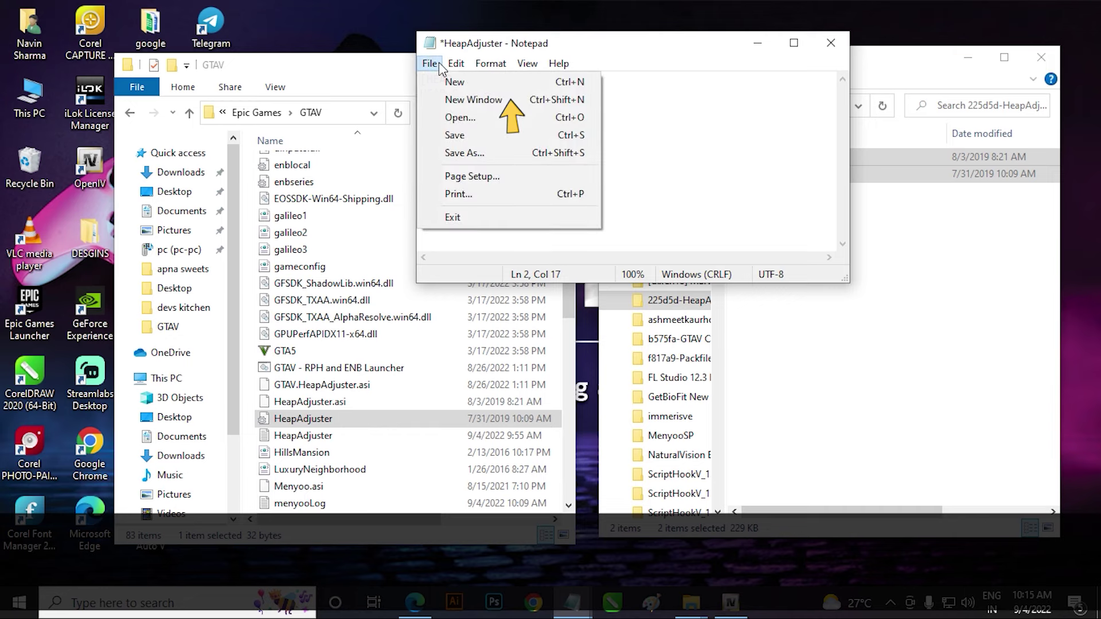
click(466, 135)
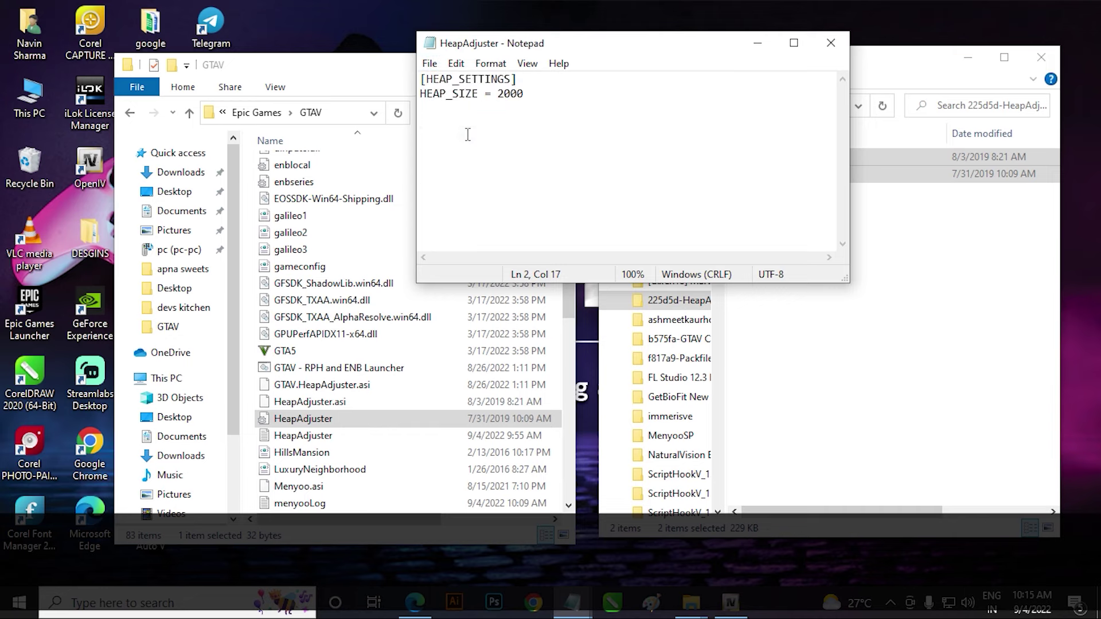
click(827, 46)
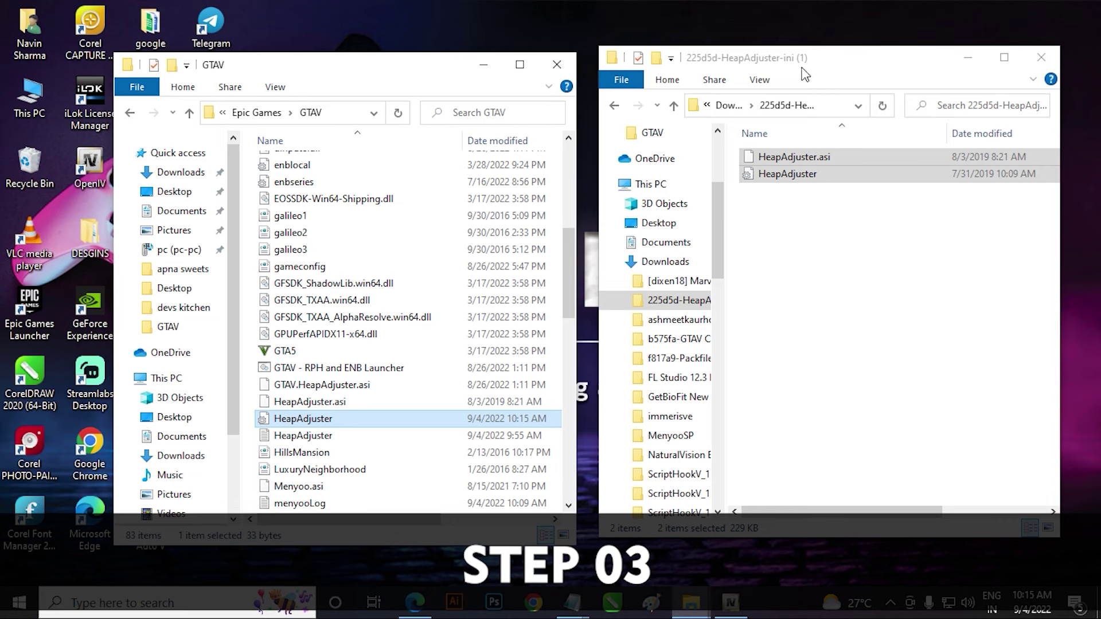
Step: Leave the HeapAdjuster folder and open the GTAV game folder through C:, Program Files and Epic Games
click(675, 107)
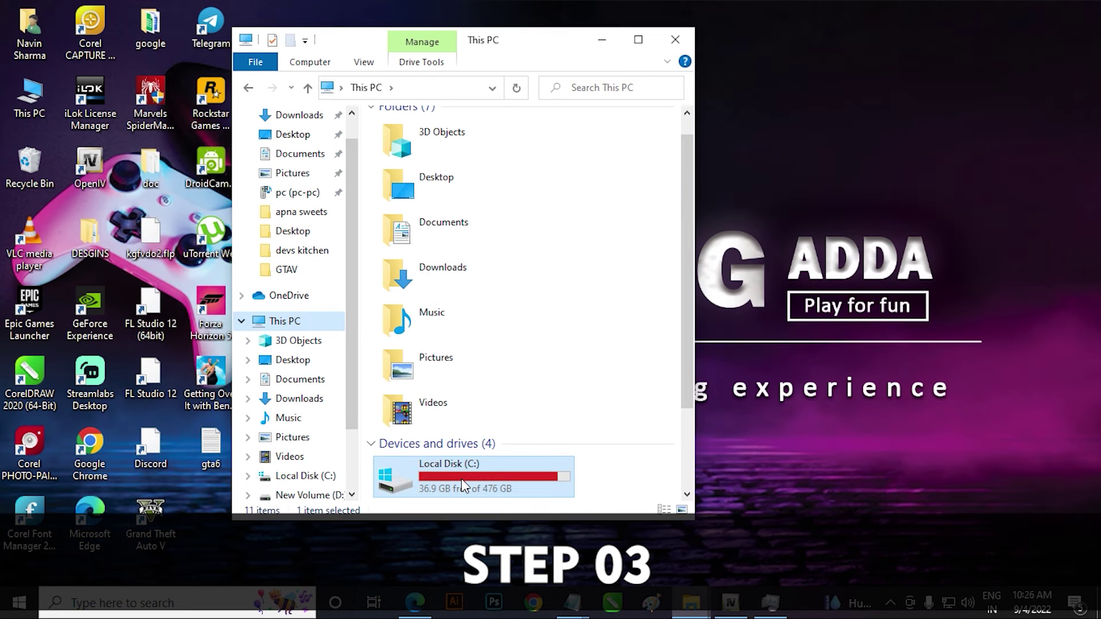
double_click(447, 461)
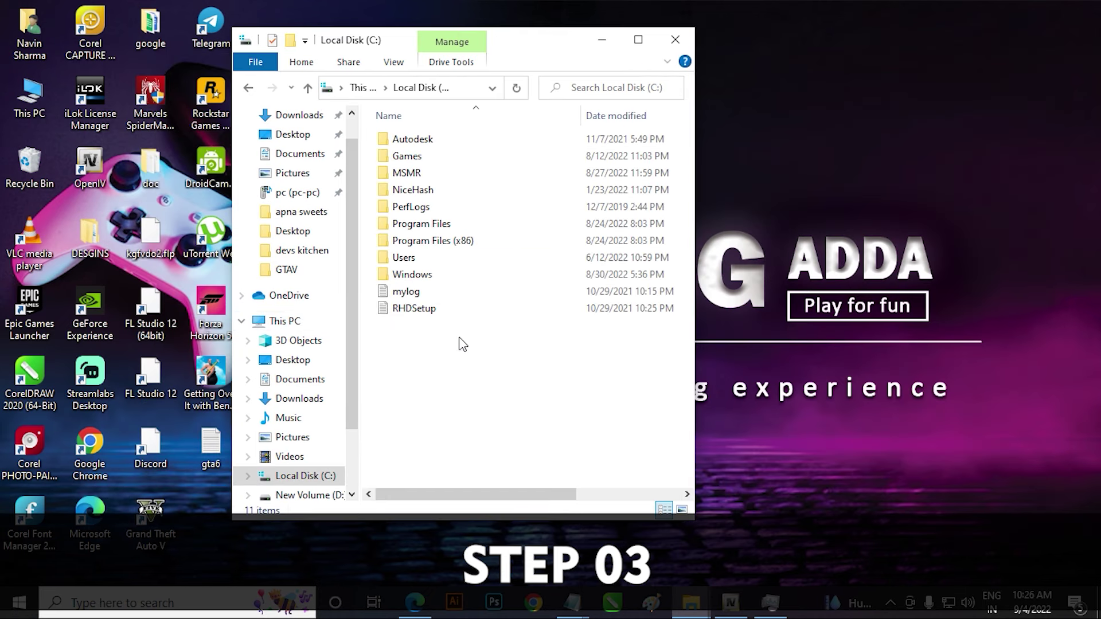
double_click(418, 223)
click(415, 224)
double_click(415, 224)
double_click(420, 139)
Step: Locate and select the GTA5 application file in the GTAV folder
scroll(471, 292, down, 1)
scroll(471, 292, down, 2)
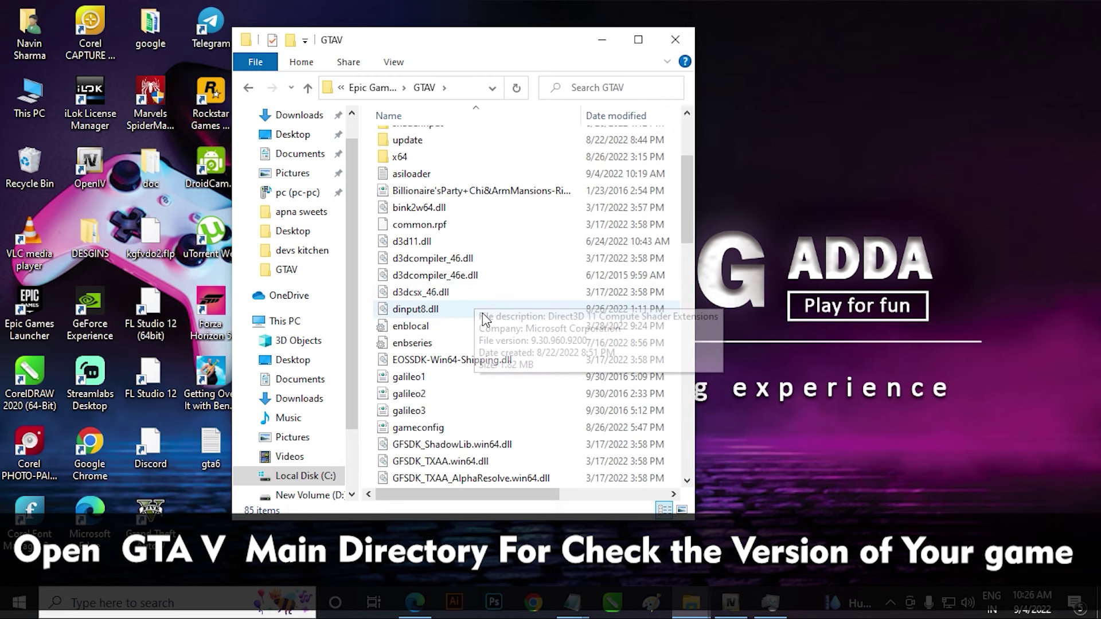
scroll(450, 252, up, 3)
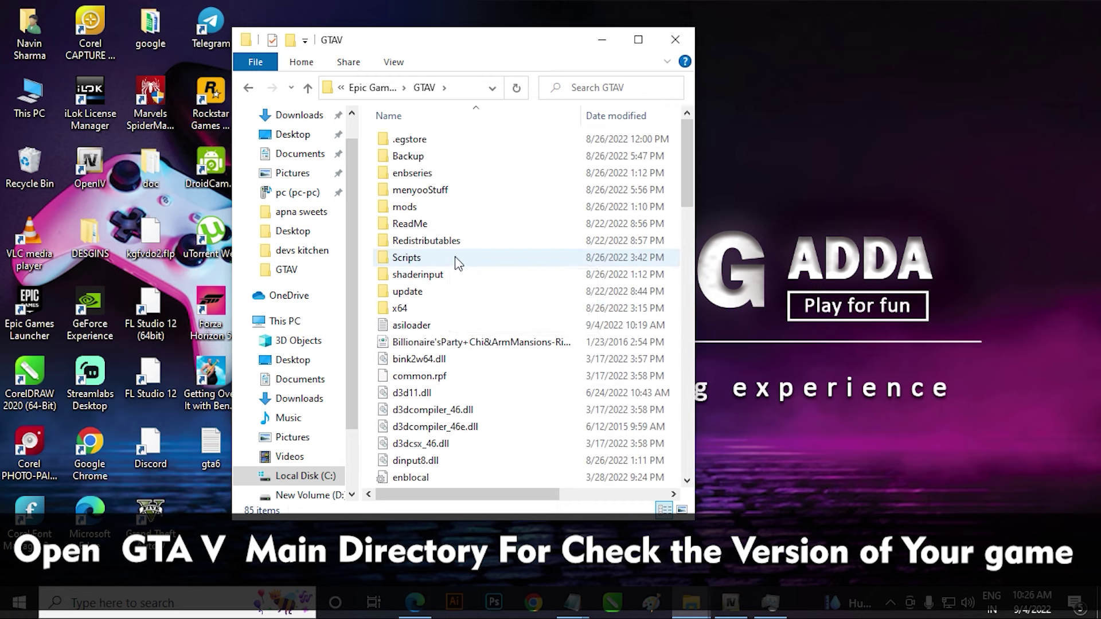
scroll(453, 270, down, 9)
click(401, 202)
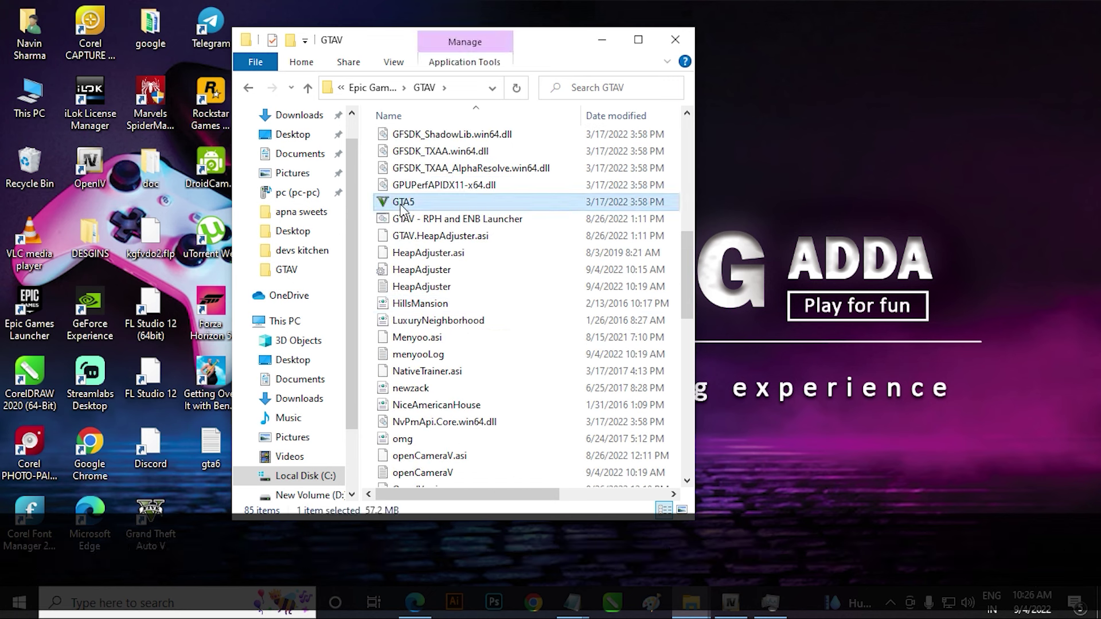
Step: Check the file version in the GTA5 application's property details, and close the properties
right_click(396, 203)
click(446, 573)
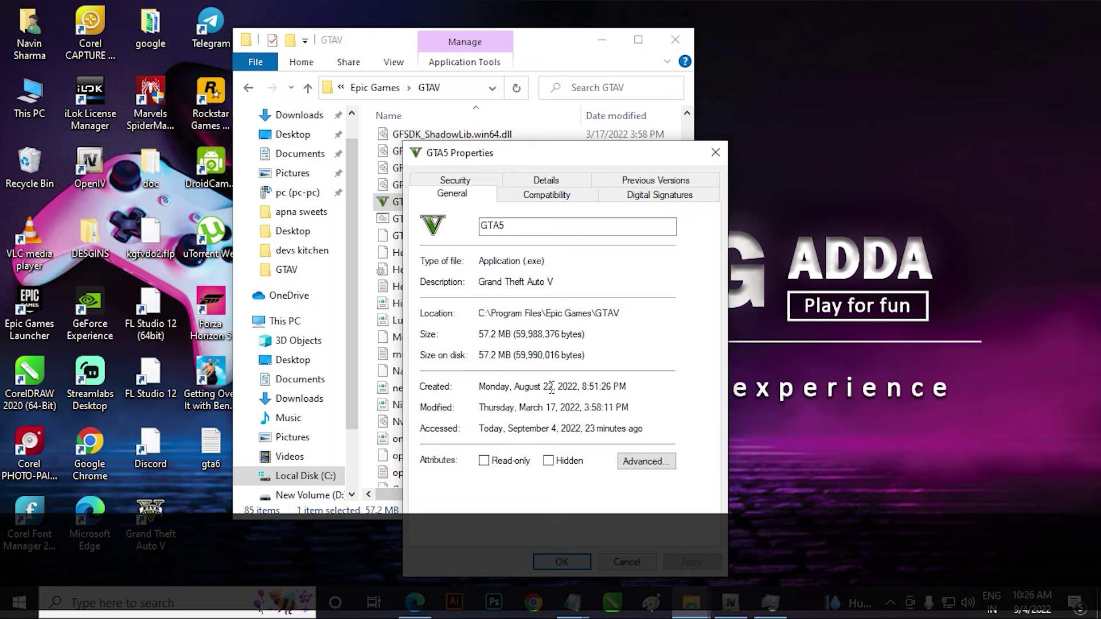
click(519, 183)
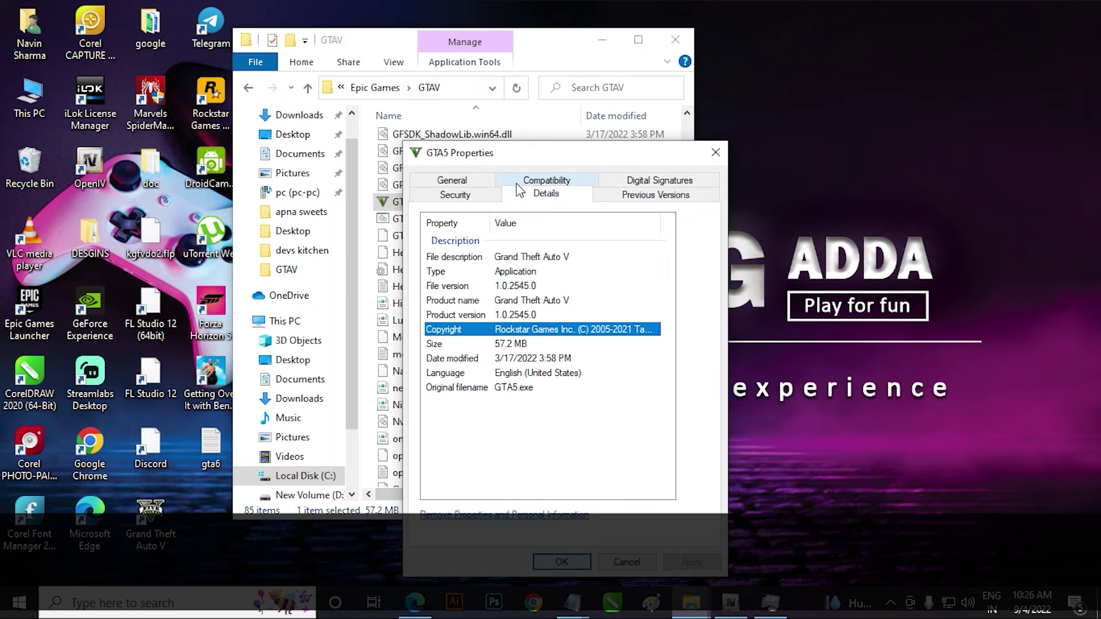
click(534, 290)
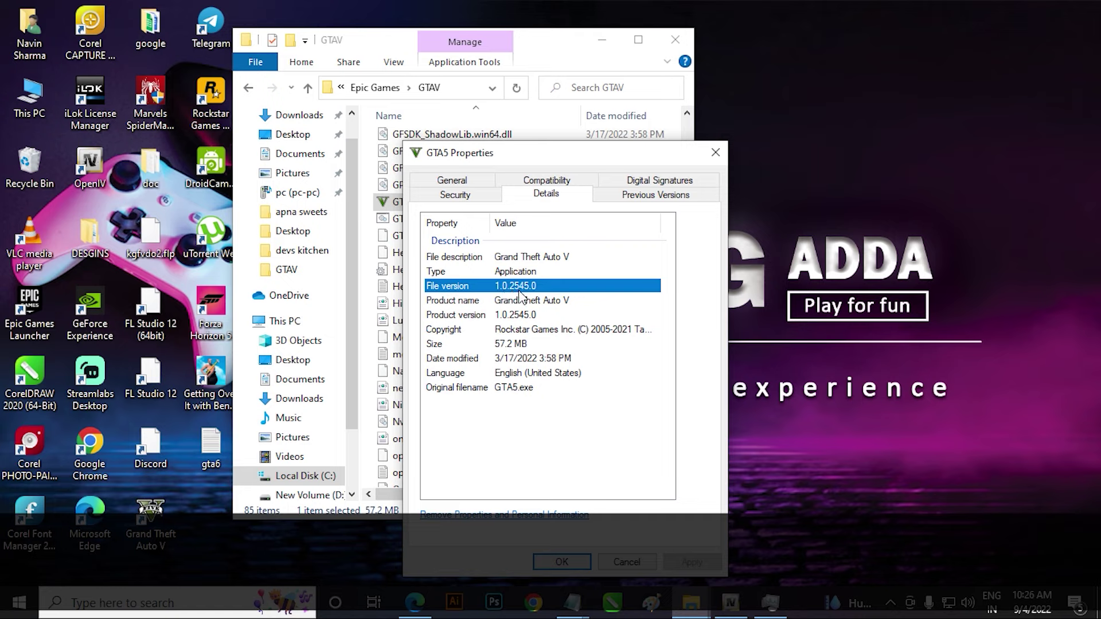
click(714, 152)
Step: Switch to the downloaded GTAV Config v29 folder and open Gta Config v27 for v 1.0.2545 inside Older Versions
mouse_move(691, 602)
click(723, 559)
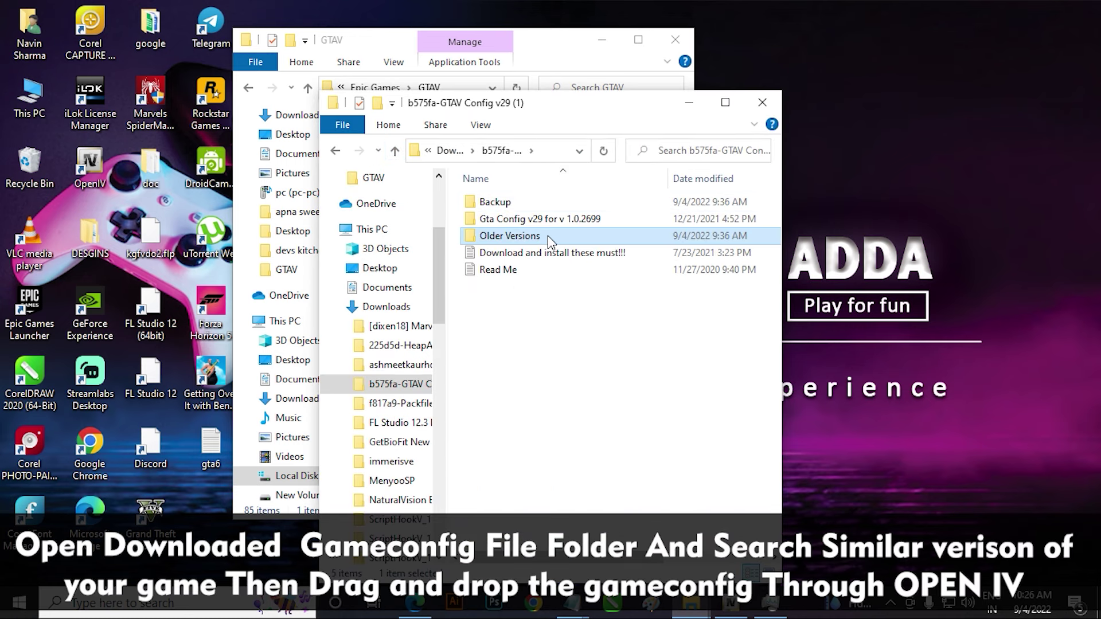
click(582, 224)
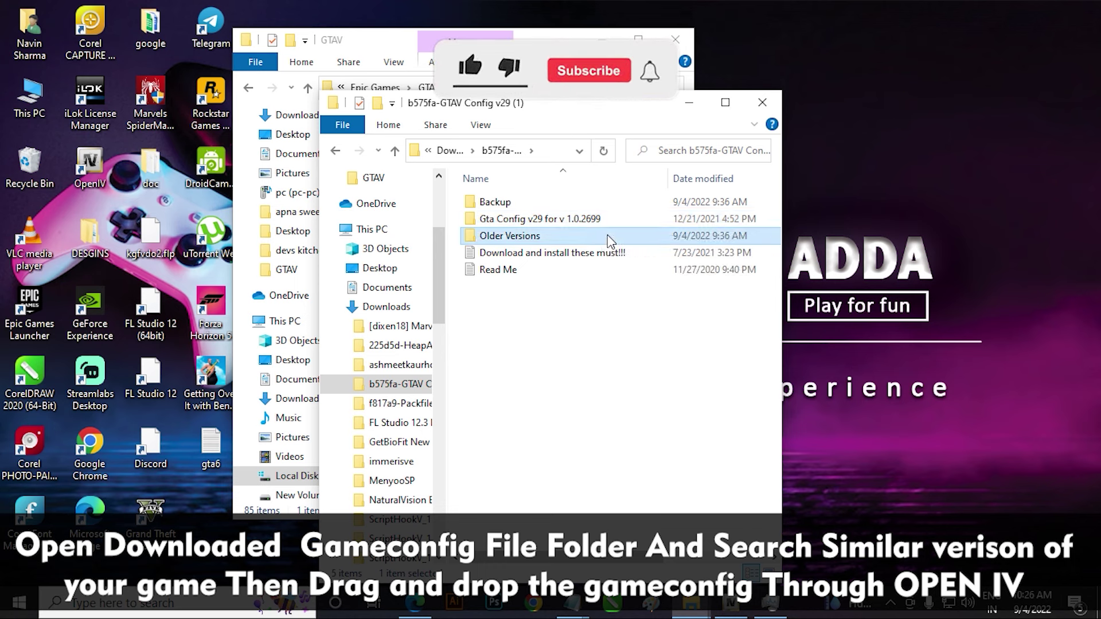
double_click(610, 239)
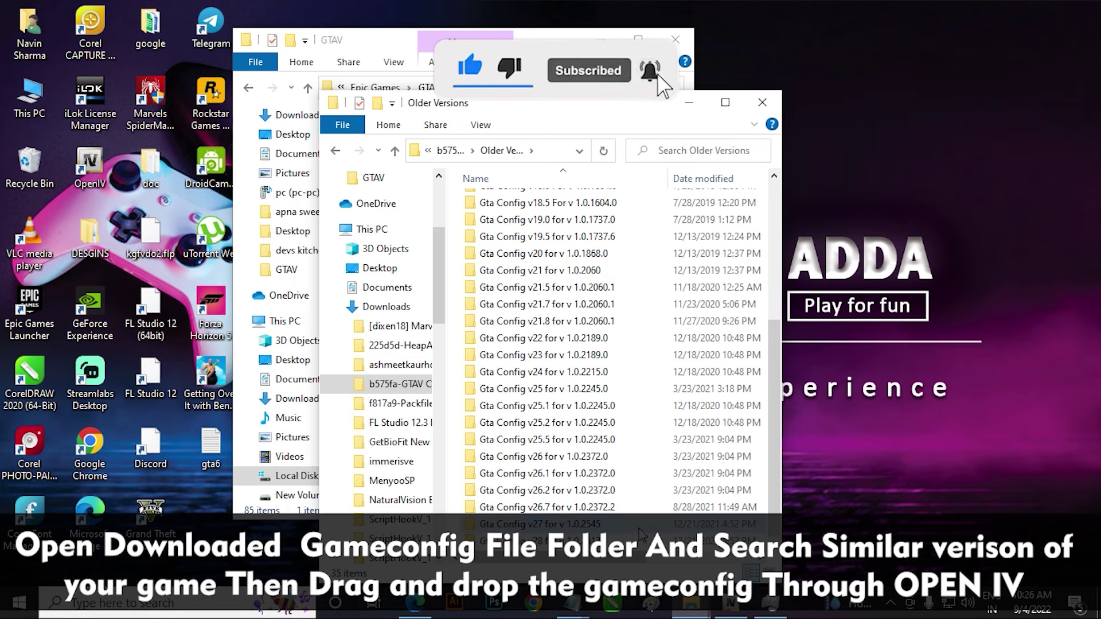
double_click(534, 524)
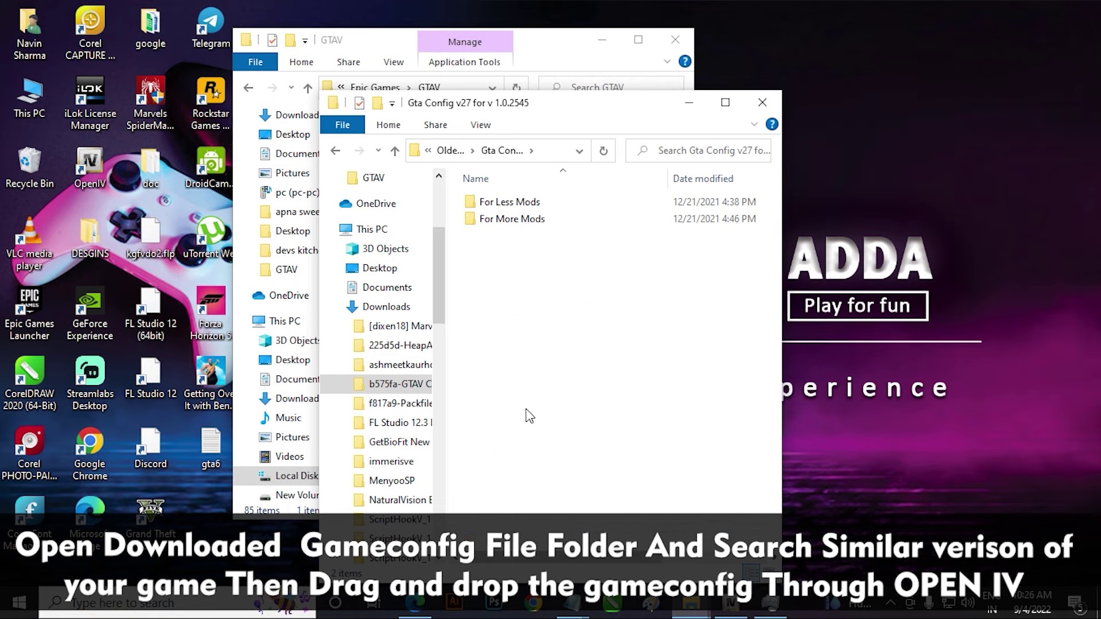
click(394, 150)
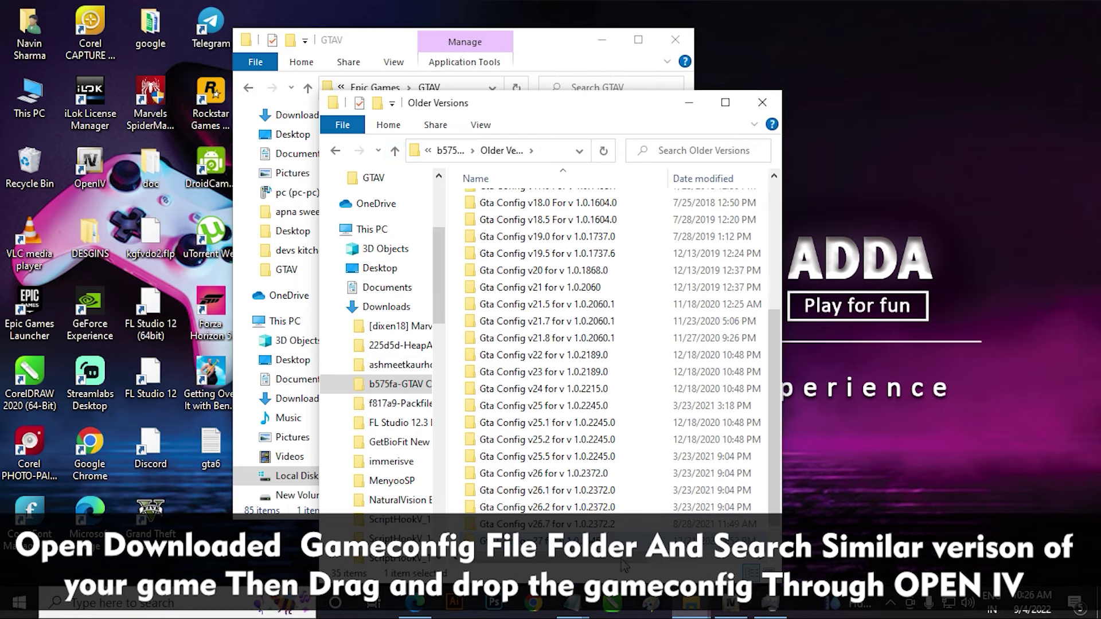
key(alt+Right)
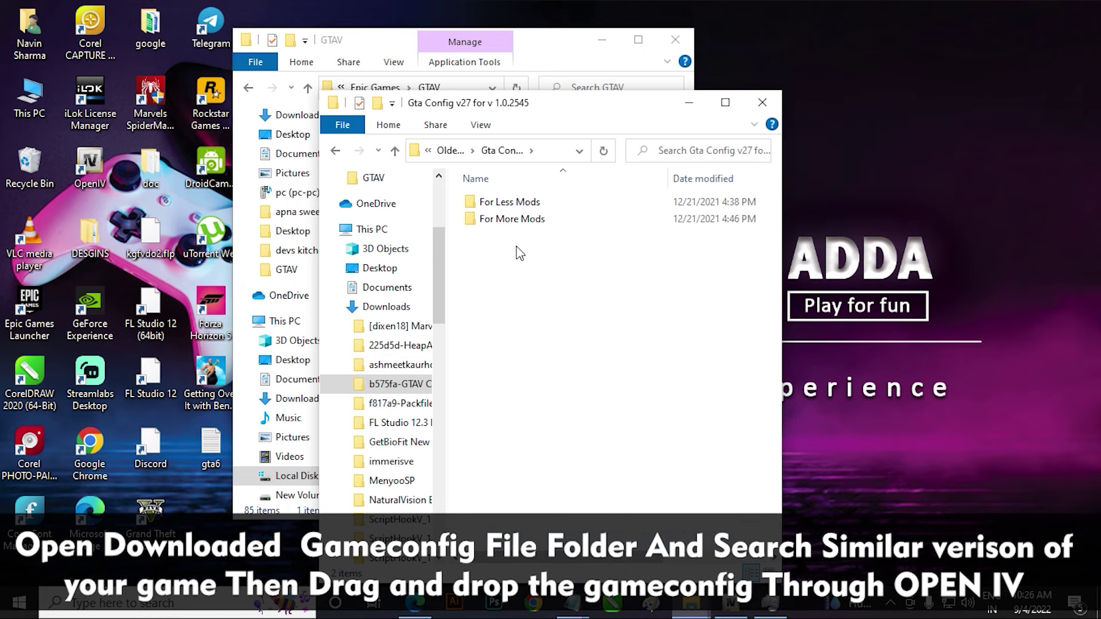
Step: Open the Stock Traffic (Means Gta base) folder inside For More Mods and select the gameconfig file
double_click(523, 221)
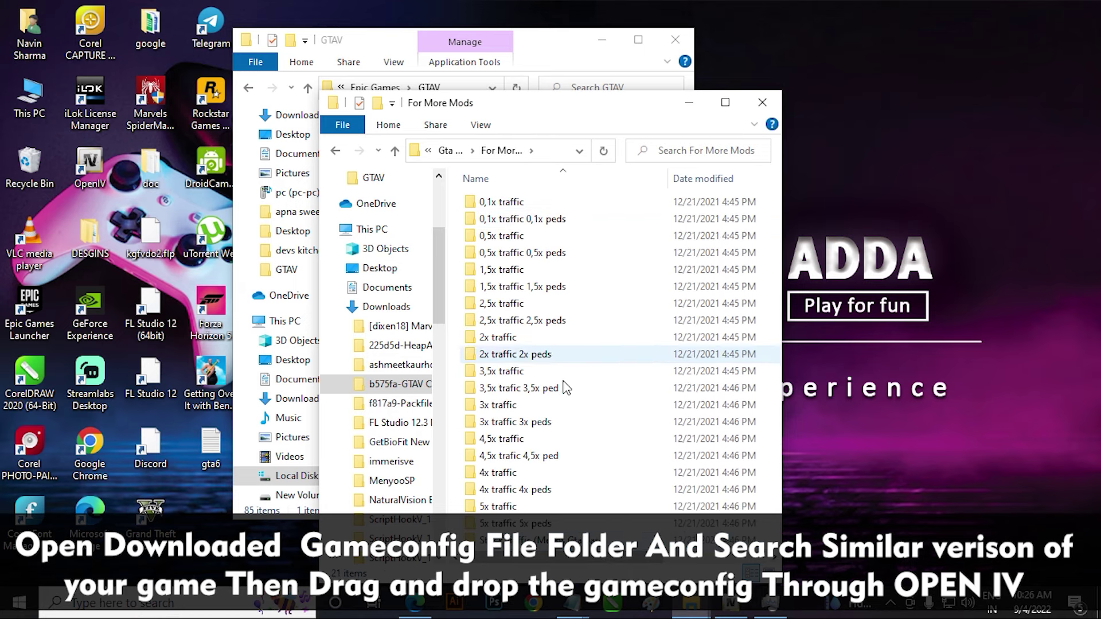
scroll(573, 424, right, 2)
scroll(574, 436, left, 2)
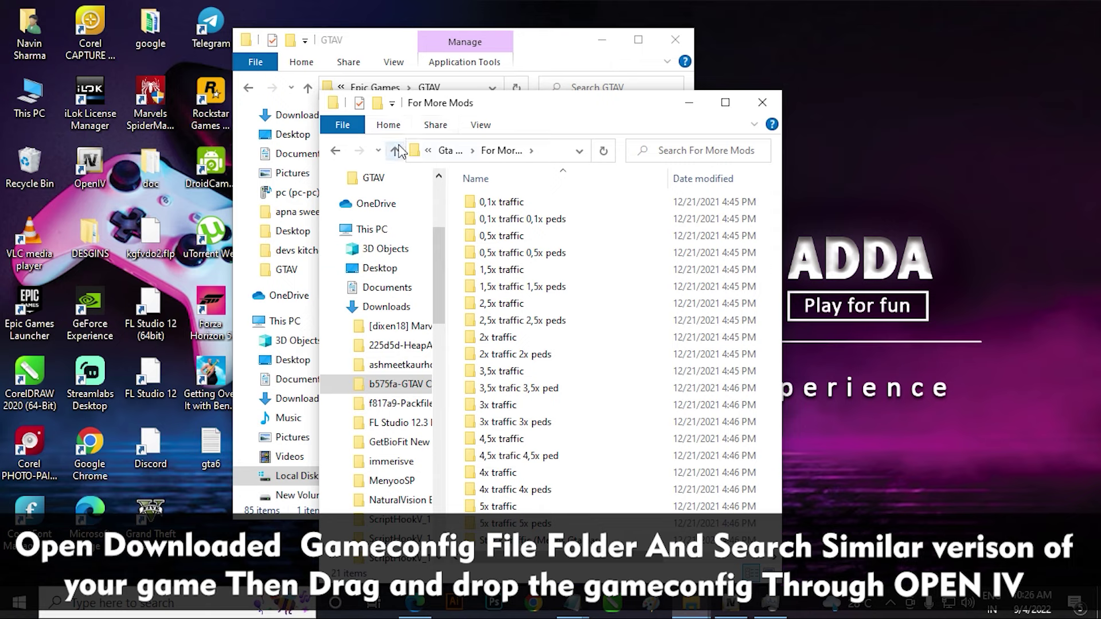
double_click(581, 544)
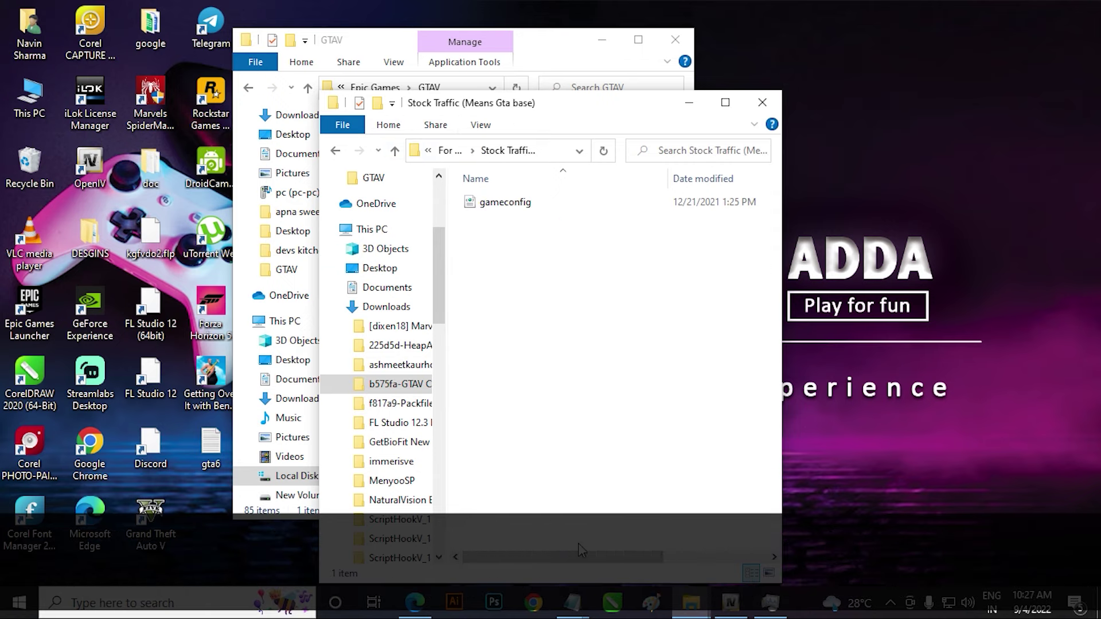
right_click(508, 209)
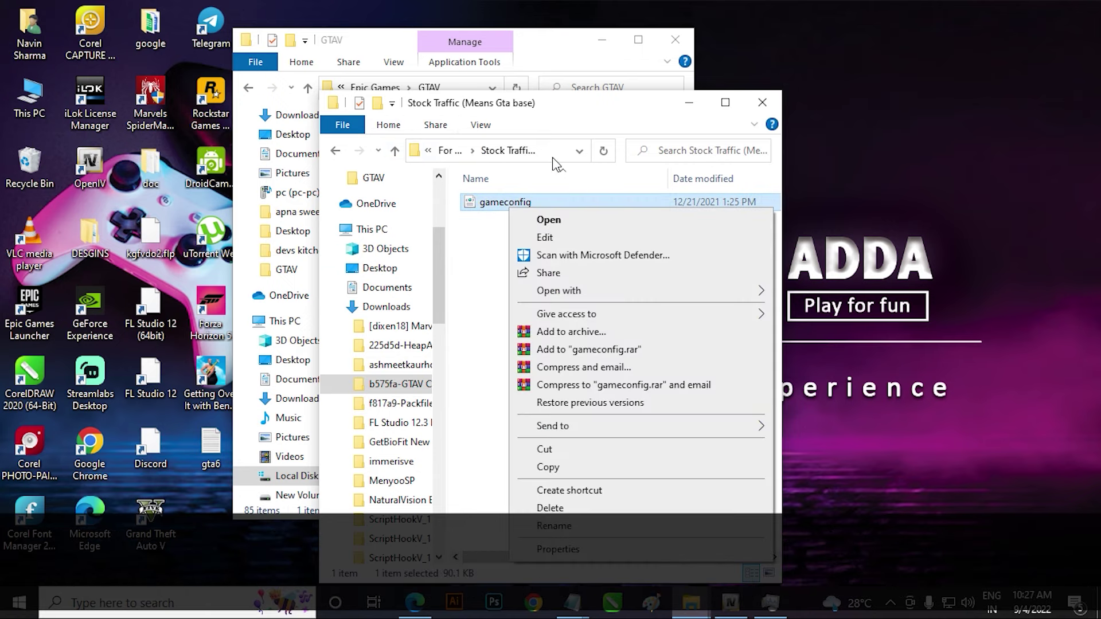
click(552, 122)
Step: Move the folder windows apart, switch to OpenIV and open mods, update, update.rpf, common, data
drag(554, 126, 866, 48)
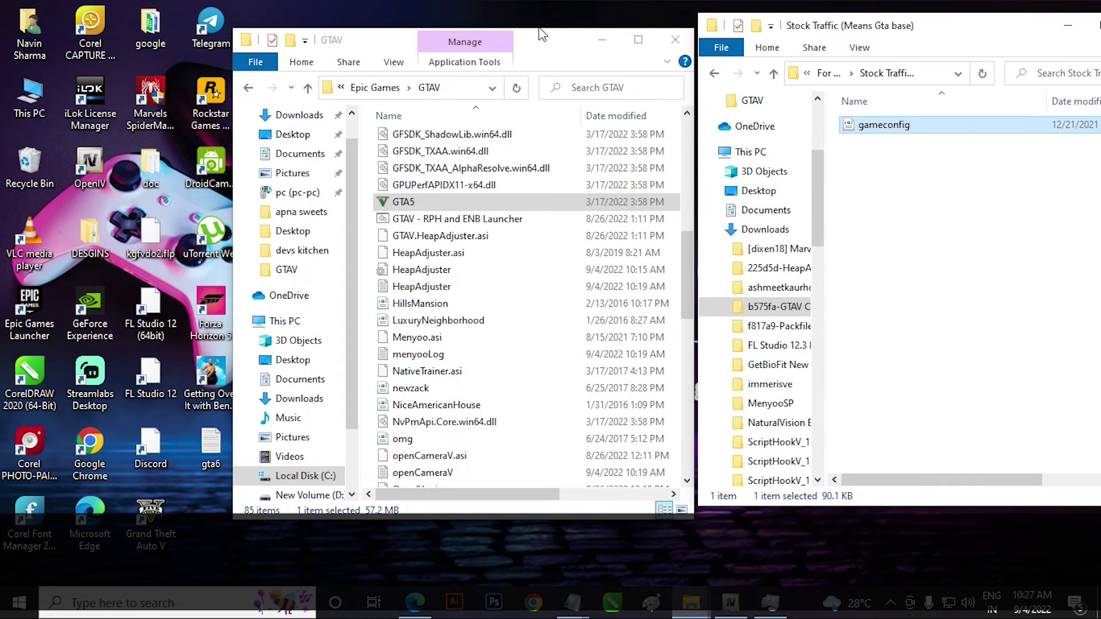
drag(536, 50, 492, 51)
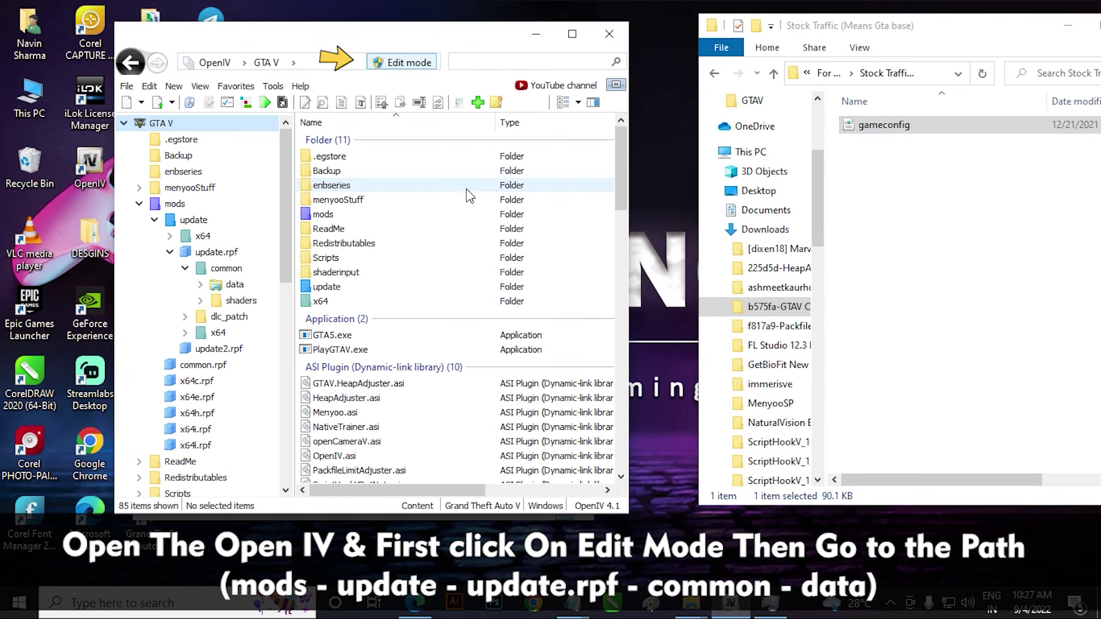
double_click(371, 213)
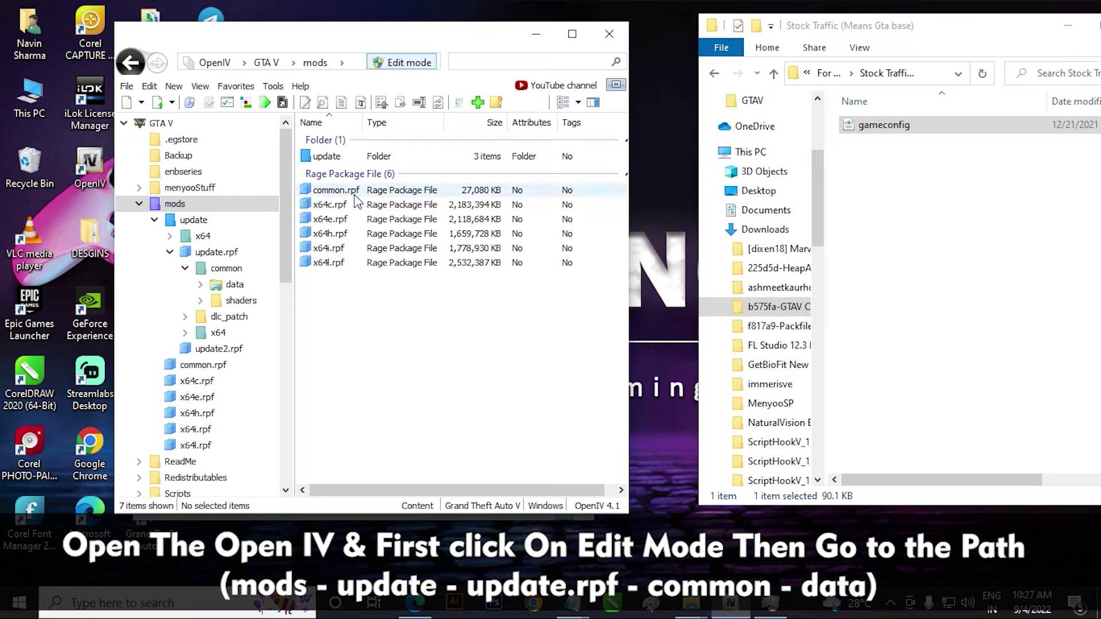
double_click(344, 156)
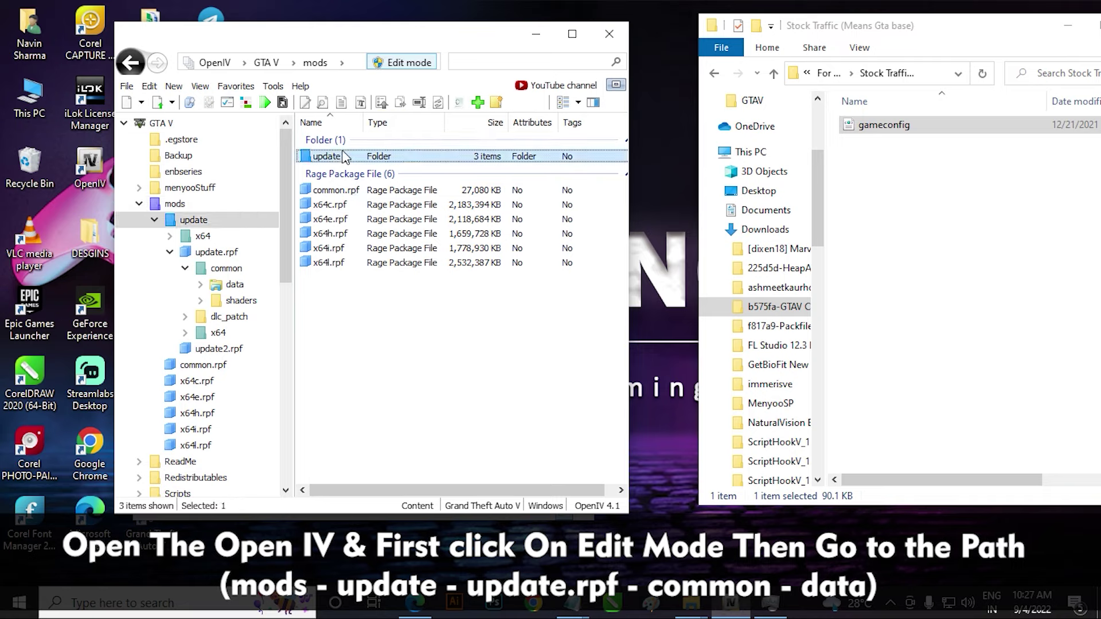
double_click(343, 192)
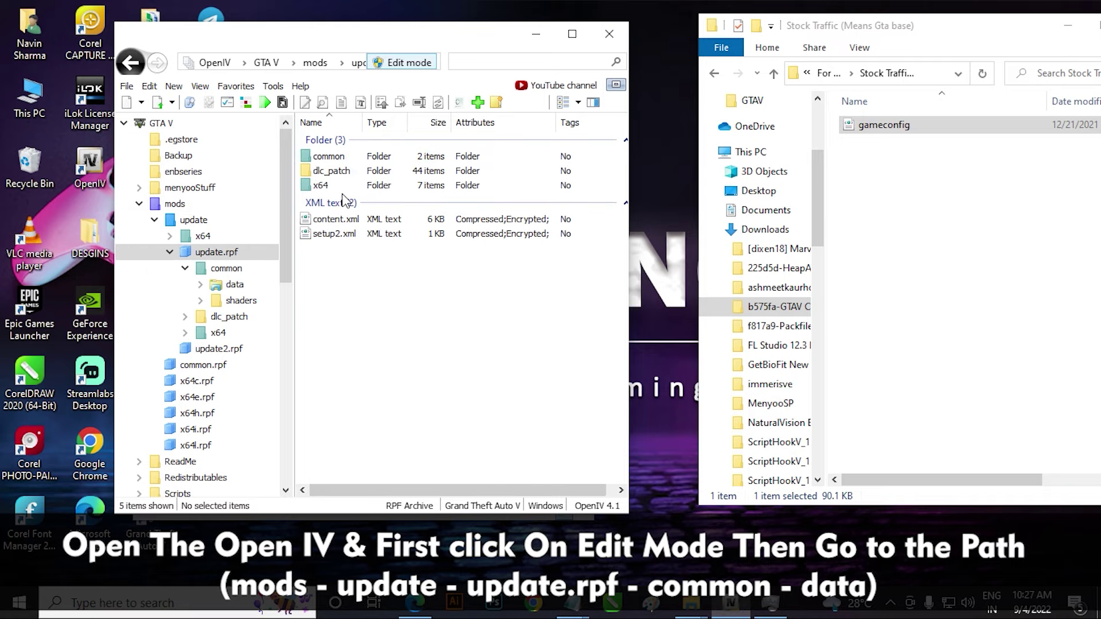
double_click(327, 157)
double_click(346, 159)
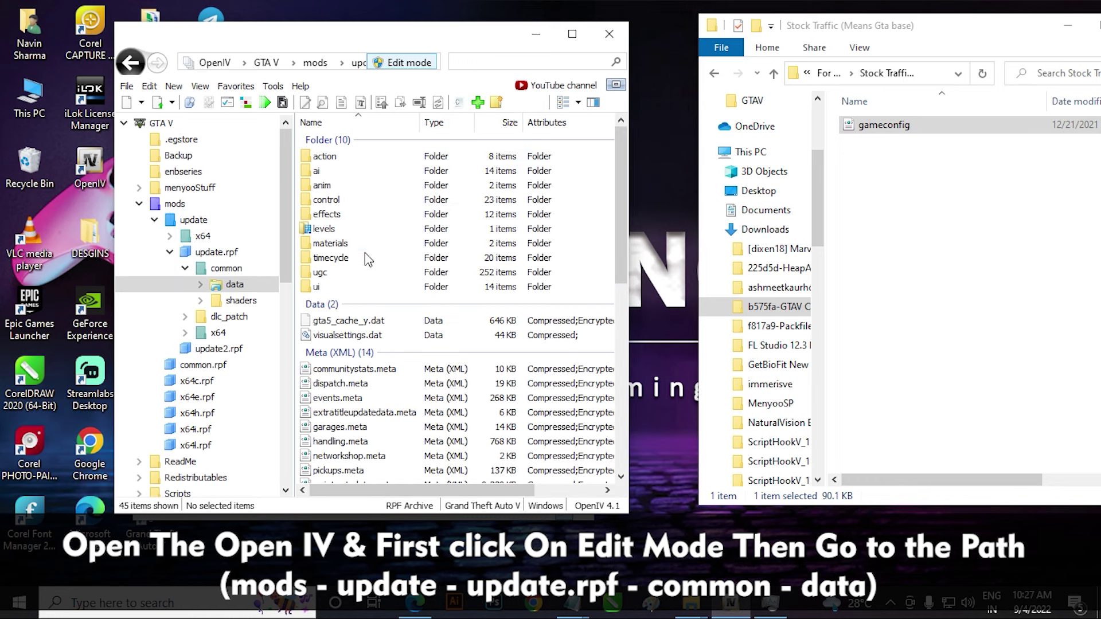
Step: Add the gameconfig file from the Stock Traffic folder to OpenIV's data folder, where gameconfig.xml is located
scroll(378, 287, down, 10)
scroll(384, 318, down, 2)
scroll(808, 156, down, 2)
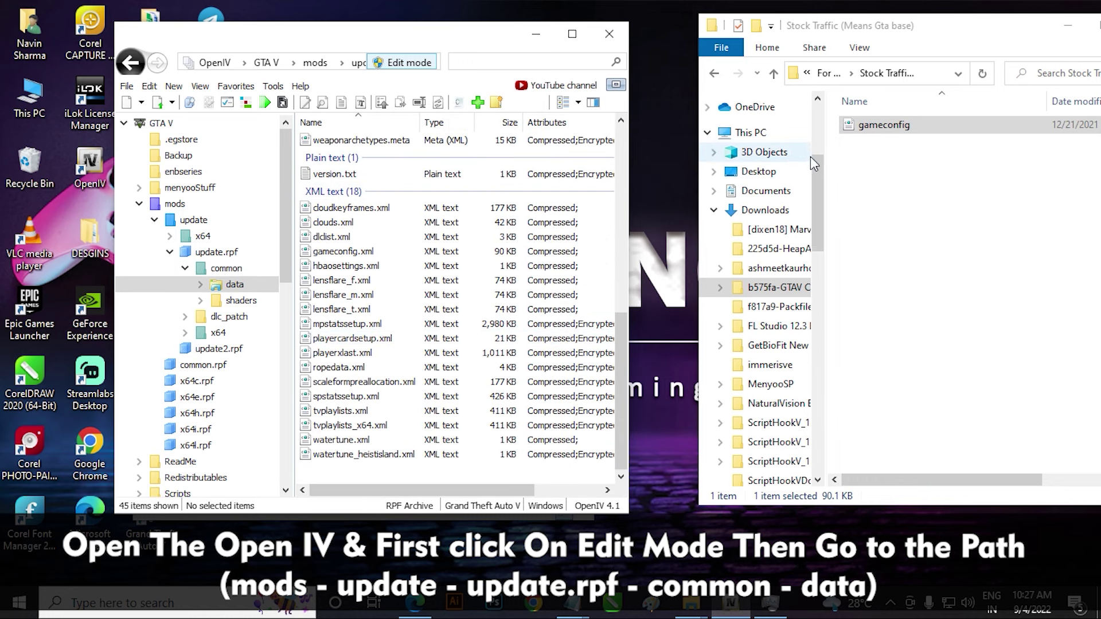
click(870, 125)
drag(870, 124, 558, 190)
drag(392, 251, 393, 248)
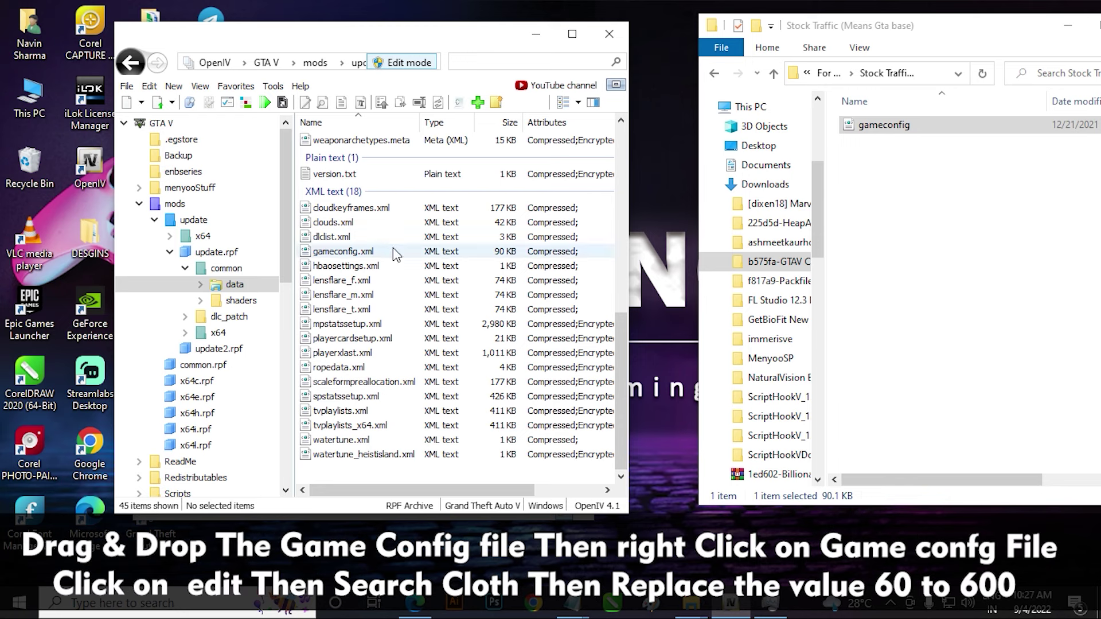
Step: Edit gameconfig.xml in OpenIV, search for cloth, set the ClothStore PoolSize value to 600 and save
right_click(365, 256)
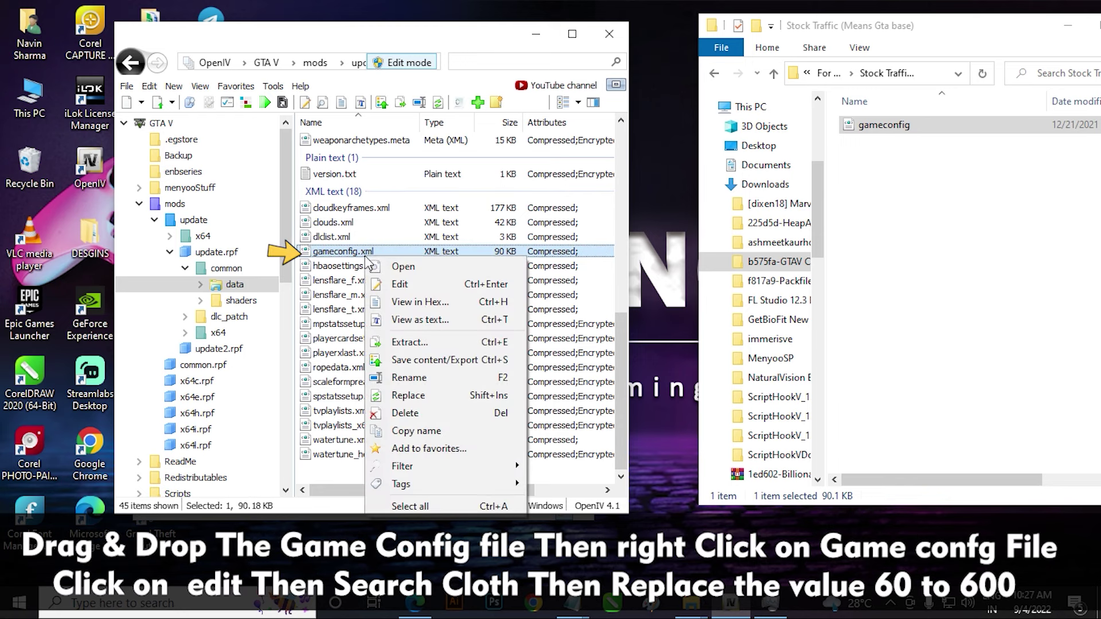
click(395, 284)
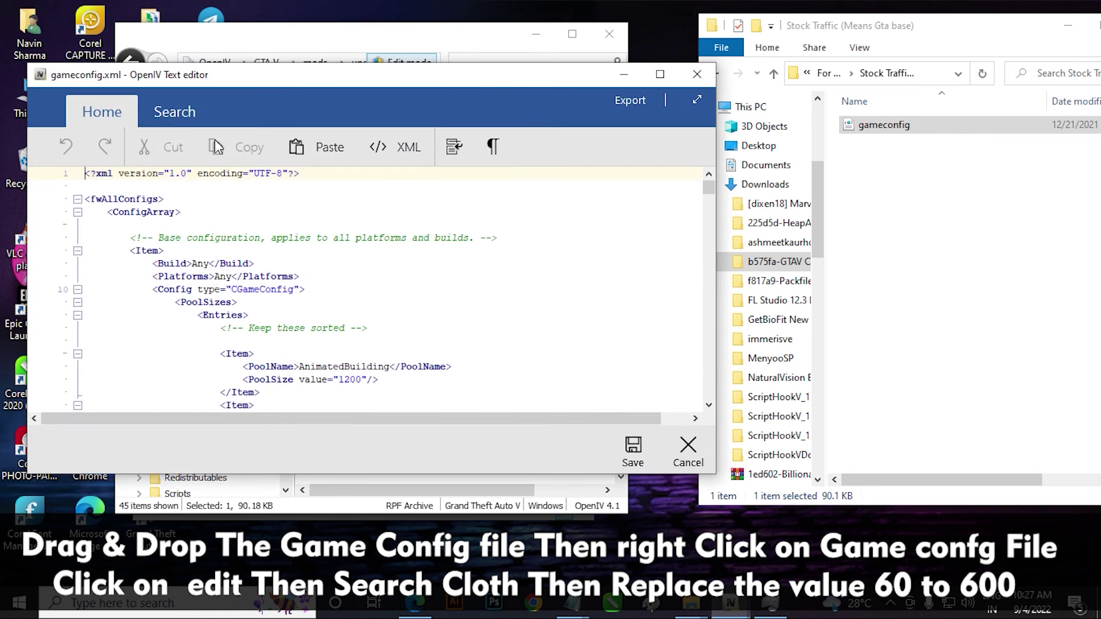
click(174, 112)
text(cloth)
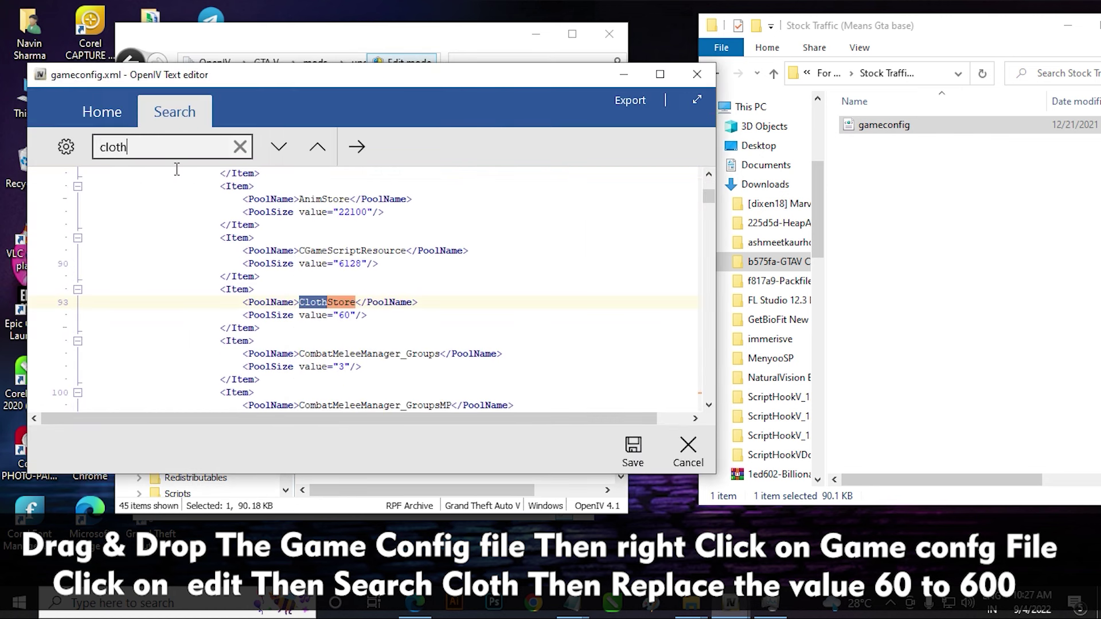
drag(349, 324, 348, 321)
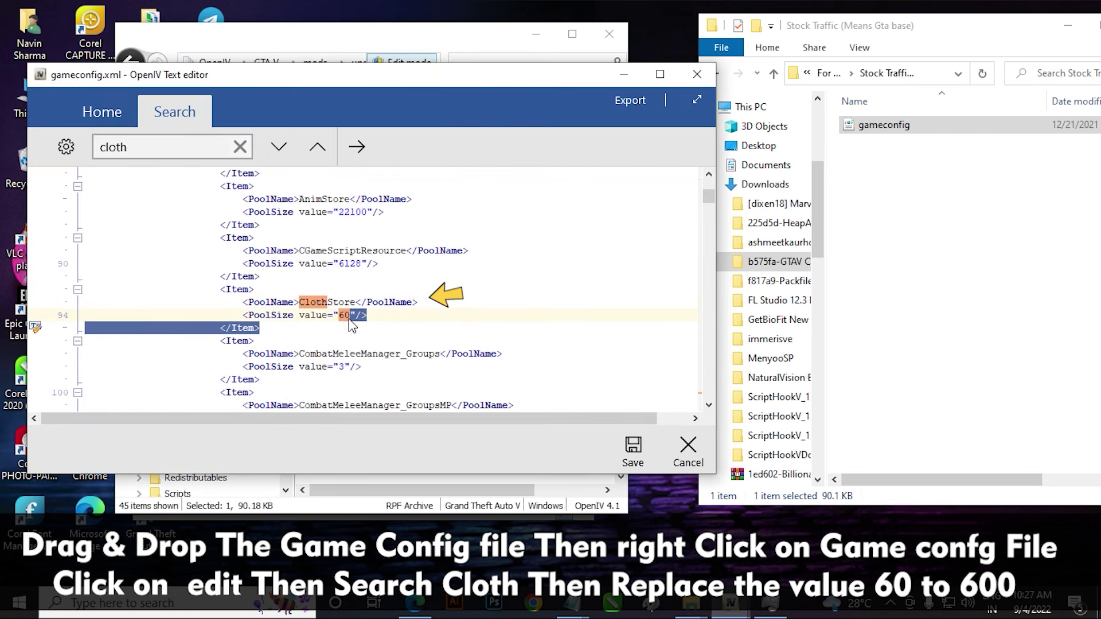
click(350, 315)
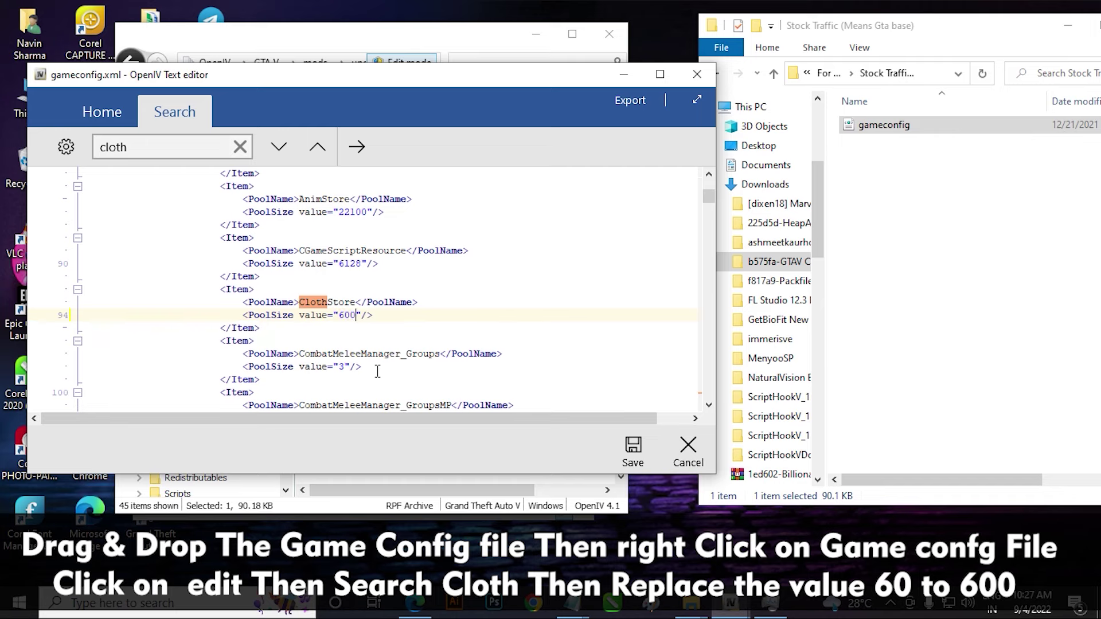
click(631, 450)
Step: Minimize OpenIV and the GTAV folder window, and reposition the Stock Traffic window
click(536, 34)
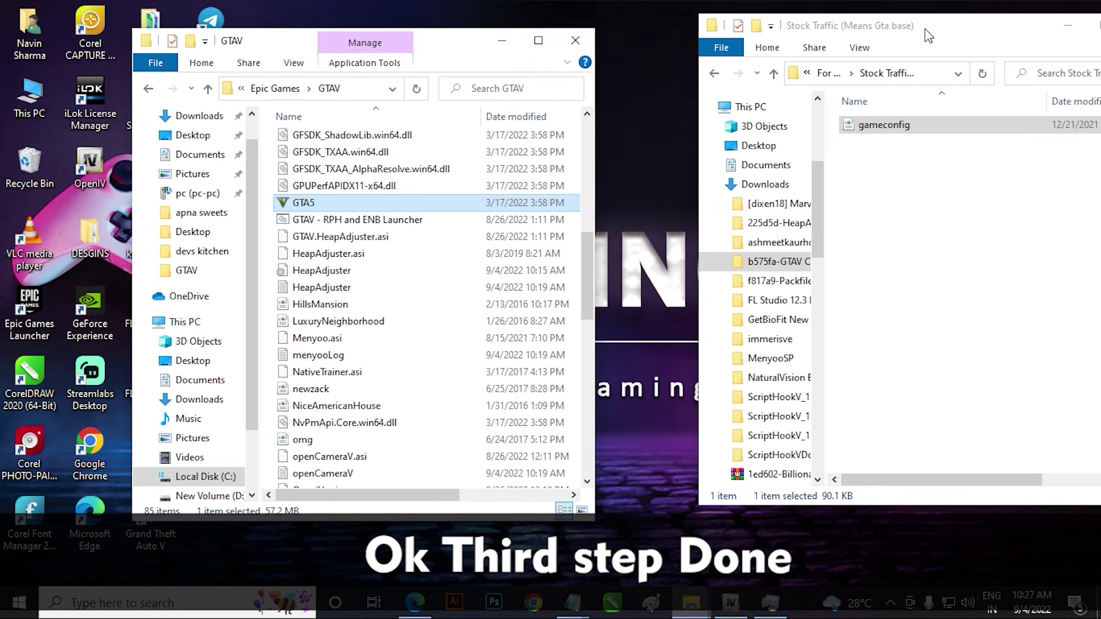
drag(936, 32, 834, 44)
click(500, 40)
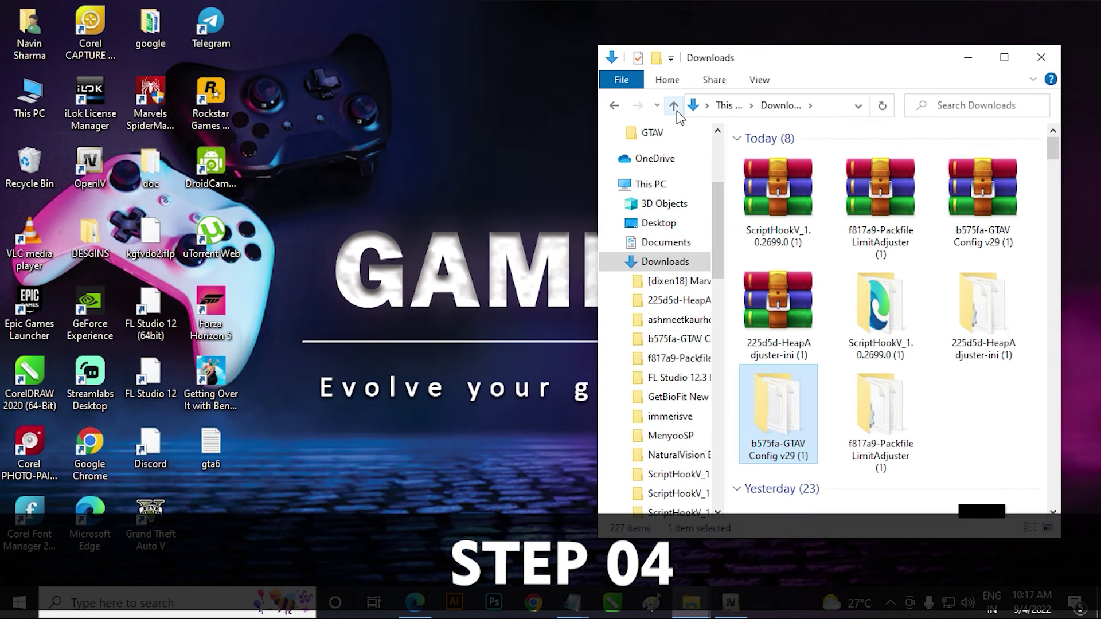
Step: Open the f817a9-PackfileLimitAdjuster (1) folder from Downloads and bring up the GTAV folder beside it
click(905, 423)
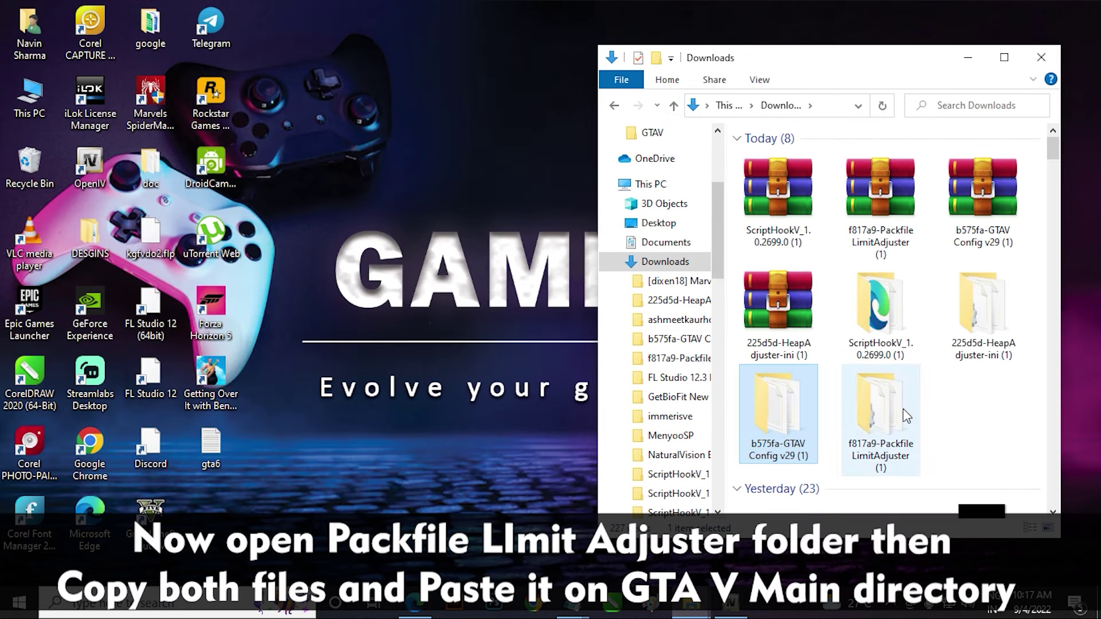
double_click(904, 423)
mouse_move(706, 612)
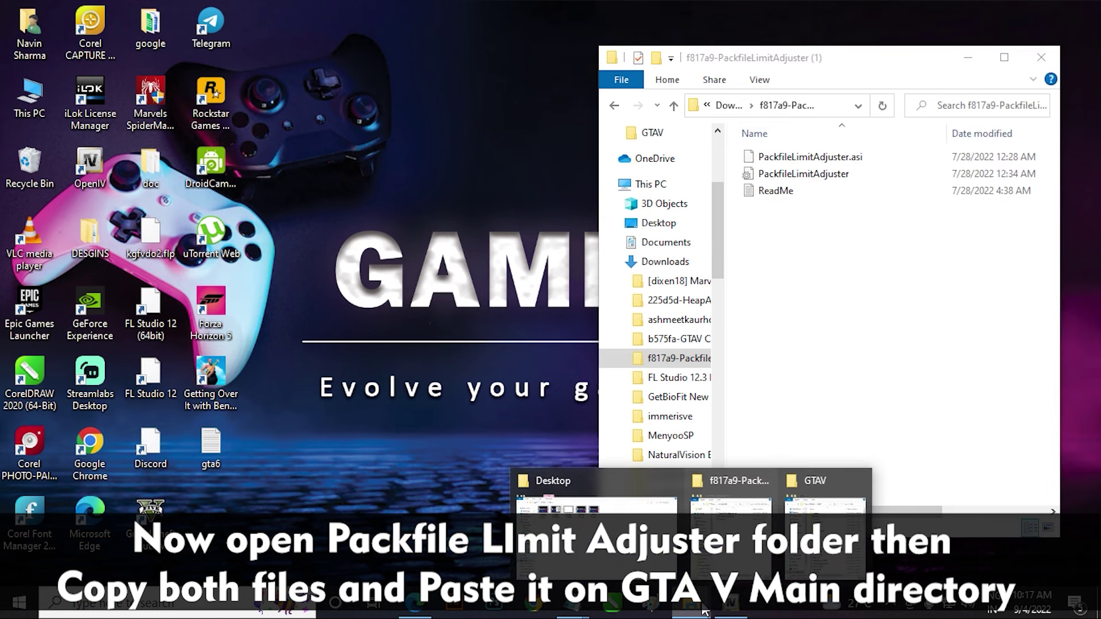
click(825, 493)
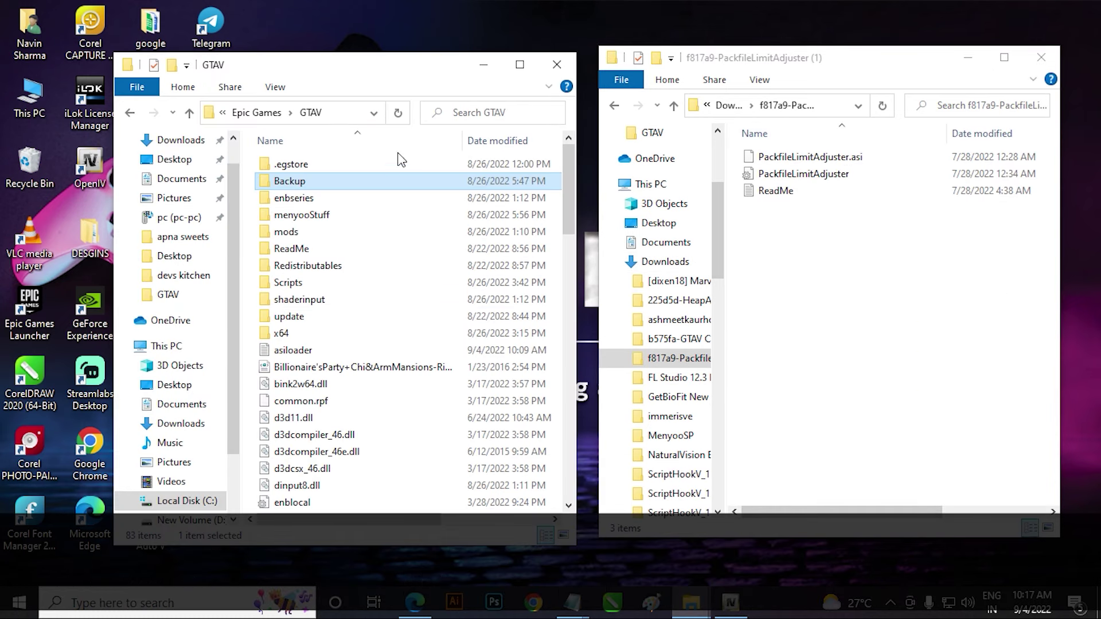
Step: Copy PackfileLimitAdjuster.asi and the PackfileLimitAdjuster configuration file, and paste both into the GTAV folder
click(801, 174)
ctrl+click(803, 154)
right_click(810, 157)
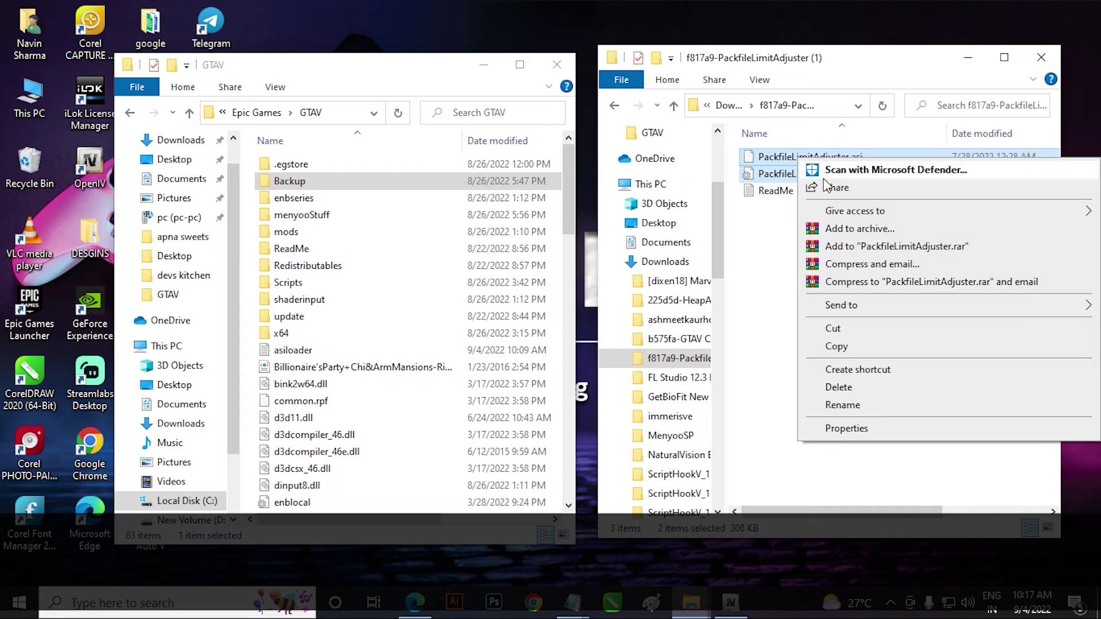
click(839, 345)
click(372, 82)
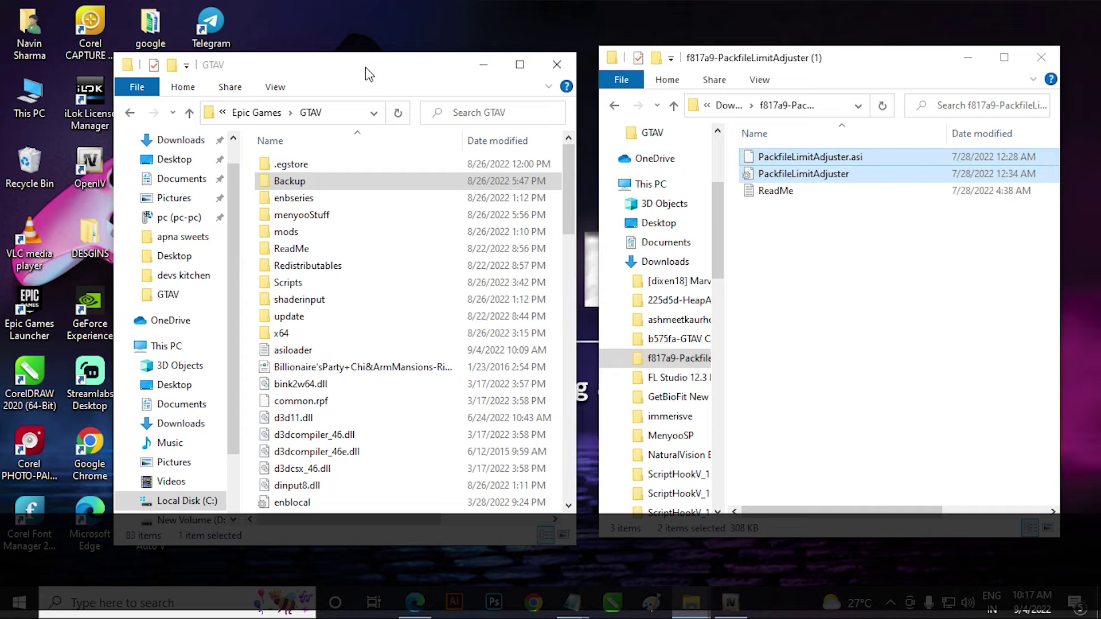
right_click(405, 270)
click(445, 382)
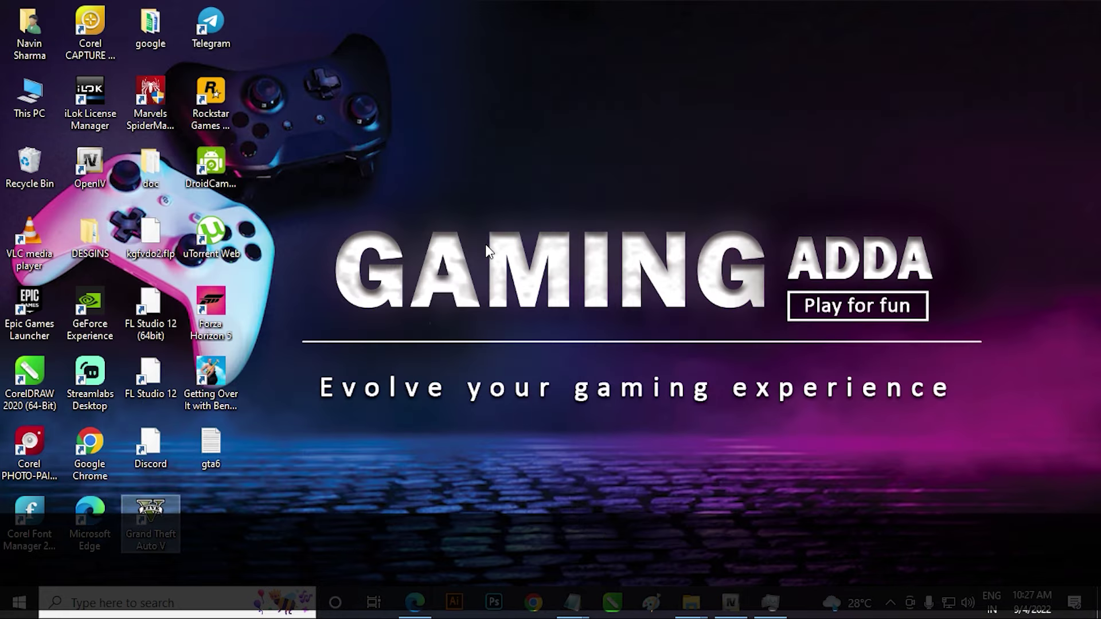
Step: Launch Grand Theft Auto V and allow the Rockstar Games Installer to make changes to the device
key(Left)
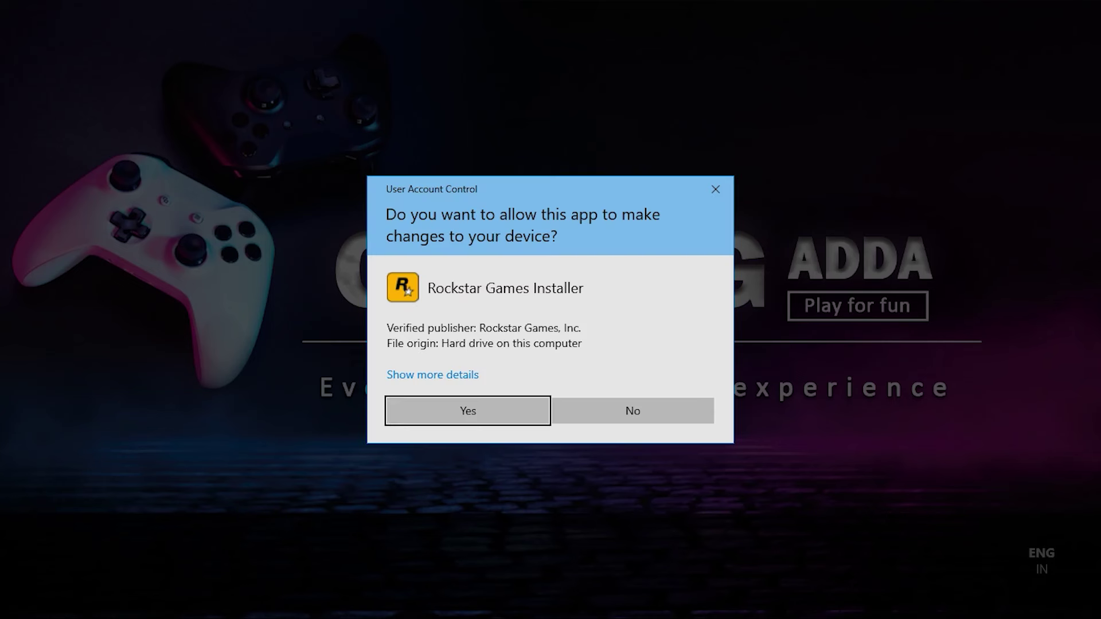
key(Return)
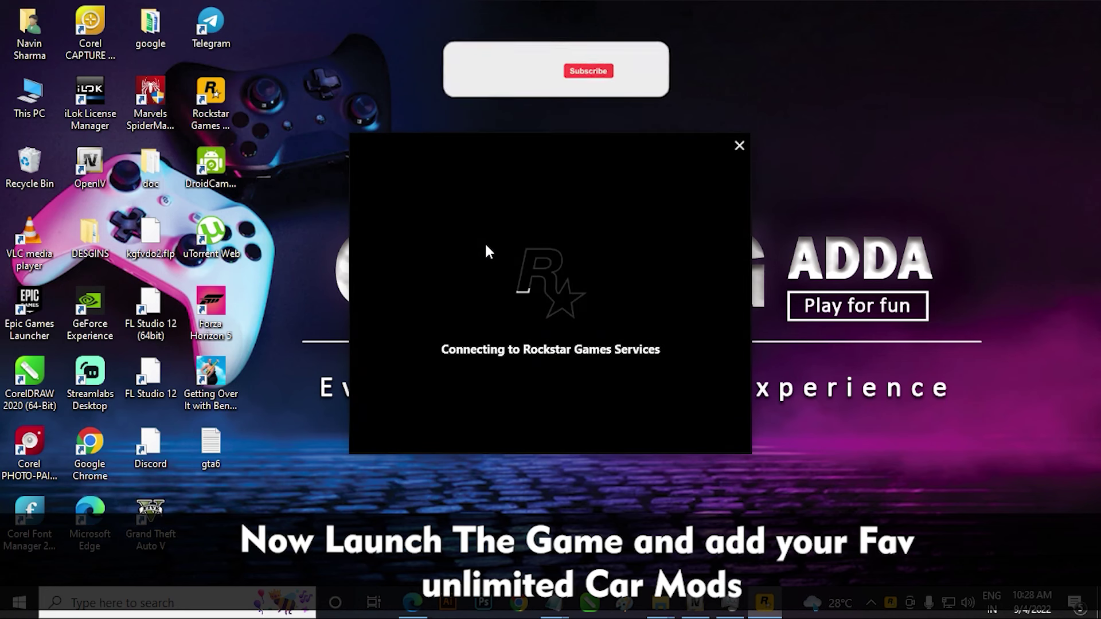